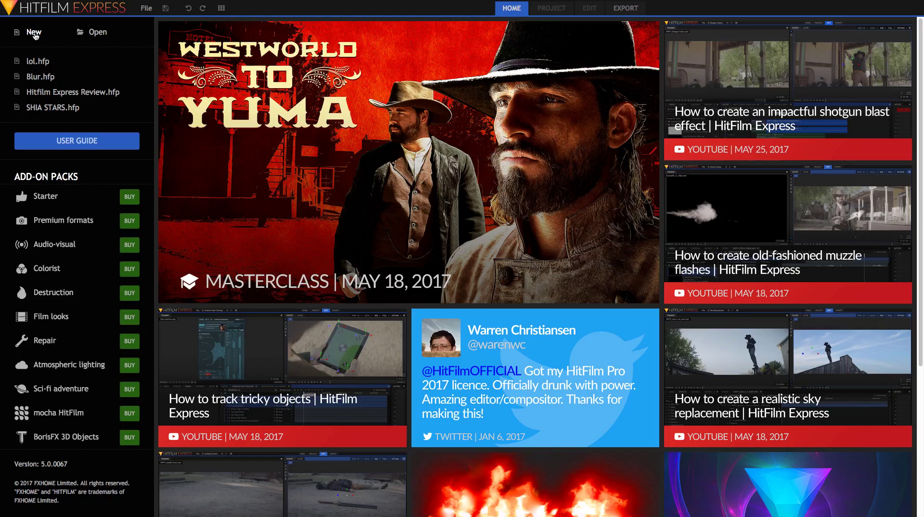
Step: Start a new project using the 1080p Full HD @ 30 fps template
click(34, 33)
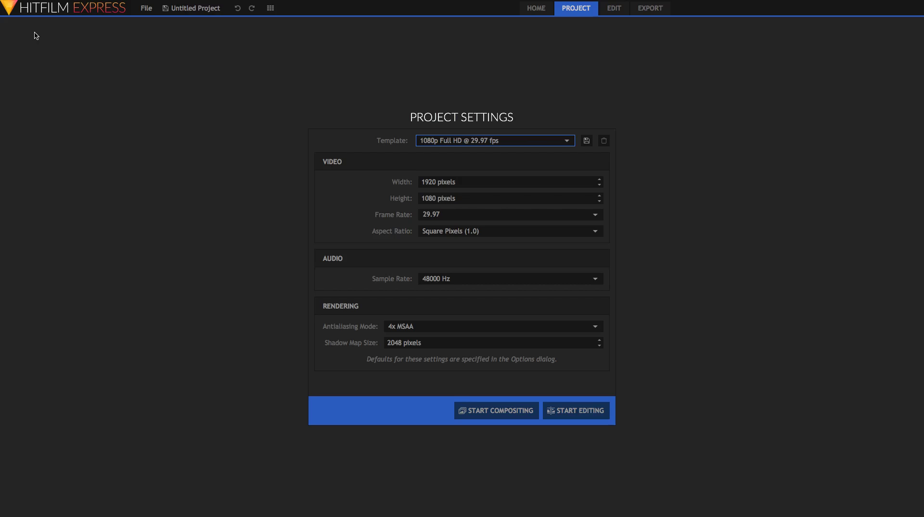
click(444, 140)
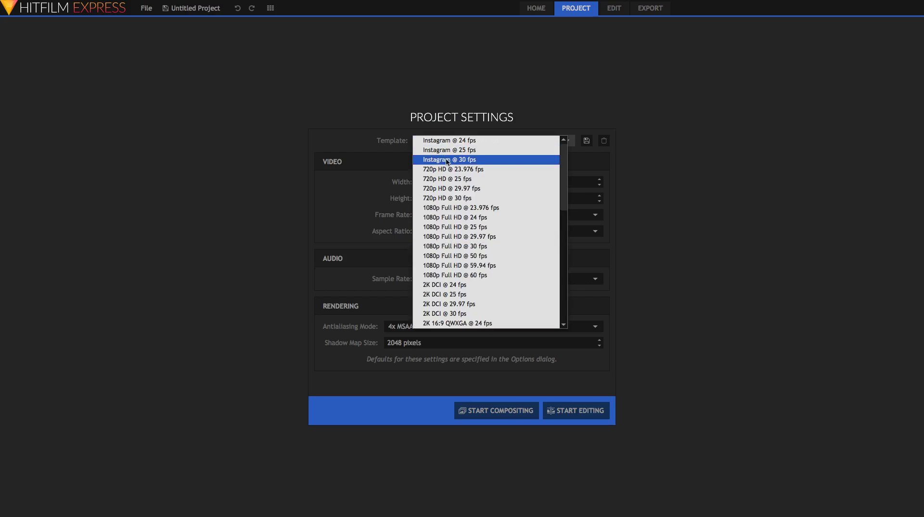
scroll(463, 258, down, 13)
scroll(460, 284, up, 10)
click(592, 337)
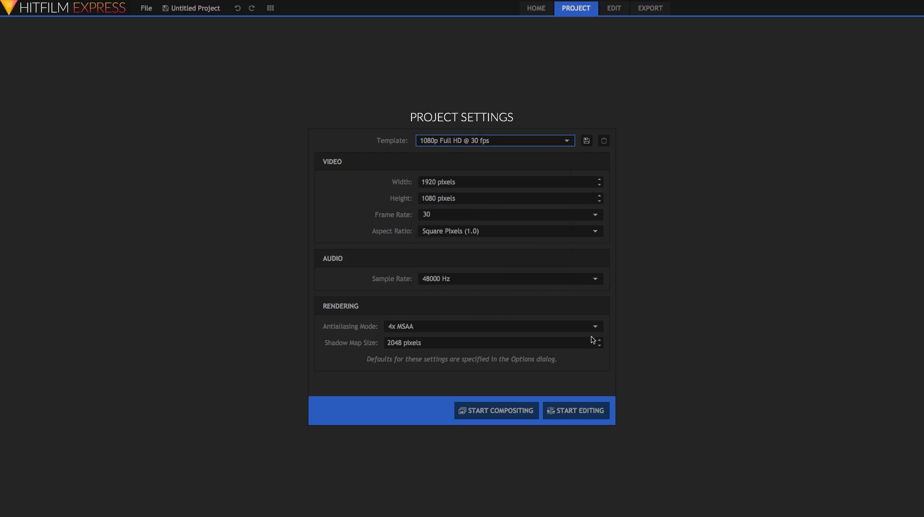
Step: Begin editing and browse the Controls, Audio Mixer, Effects, Text and Track panels
click(582, 415)
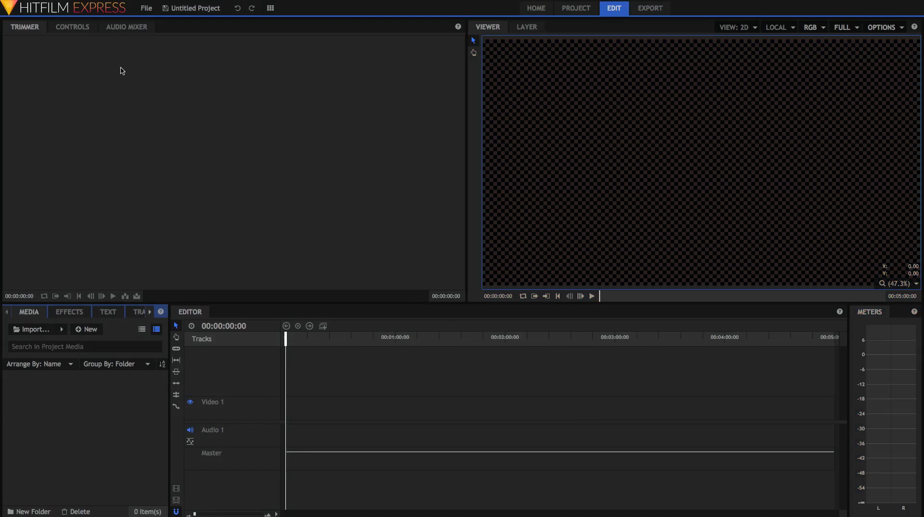
click(79, 28)
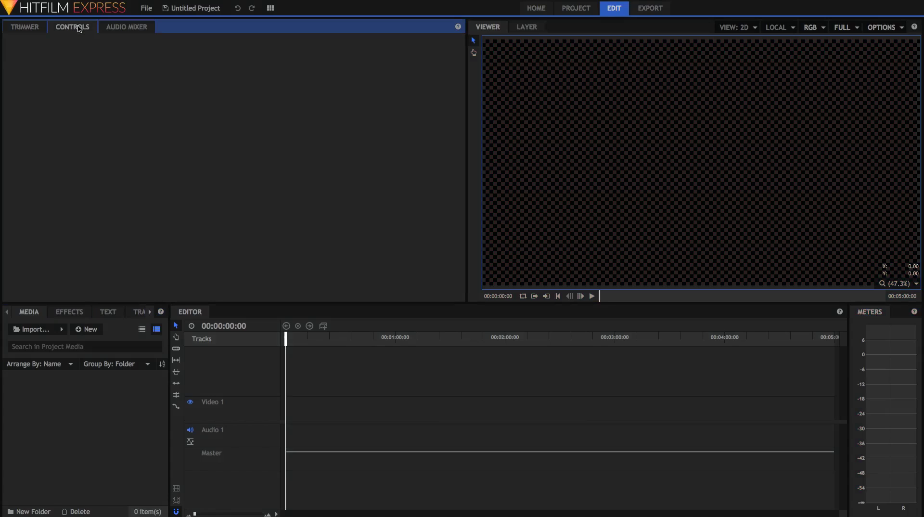
click(118, 28)
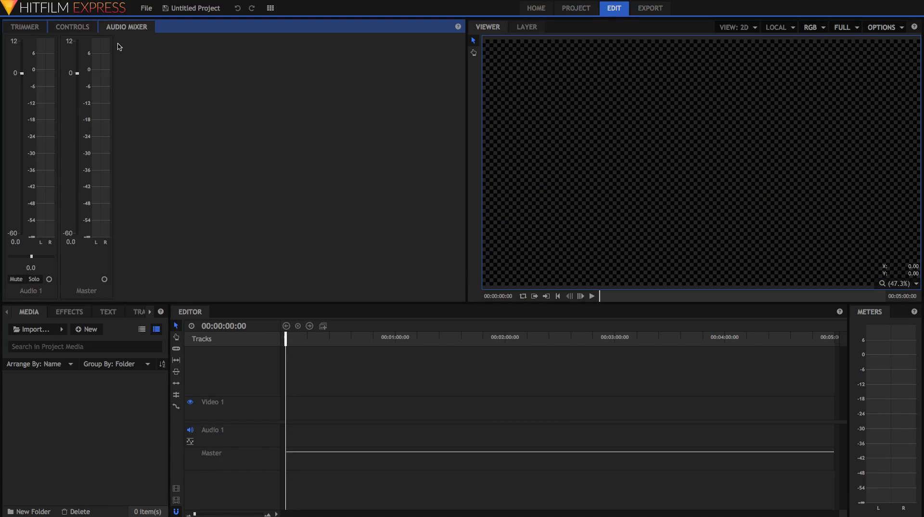
click(80, 311)
click(108, 312)
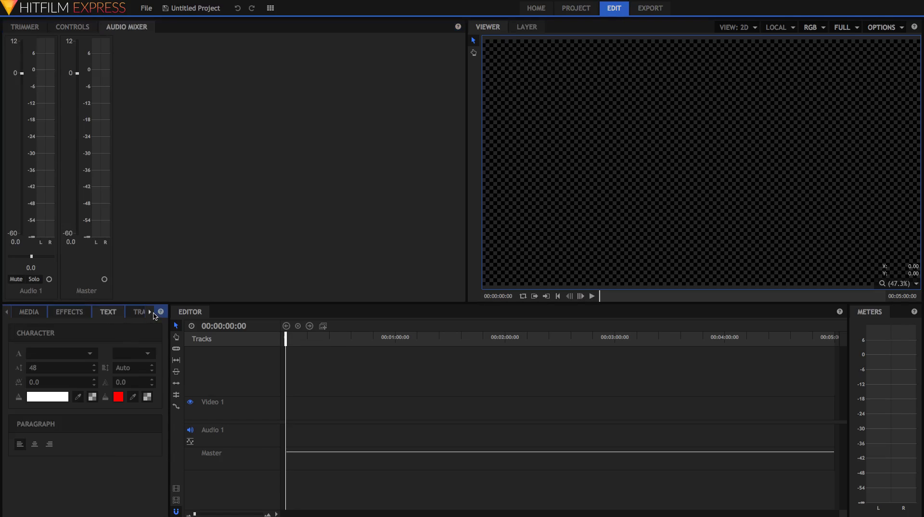
click(150, 312)
click(129, 313)
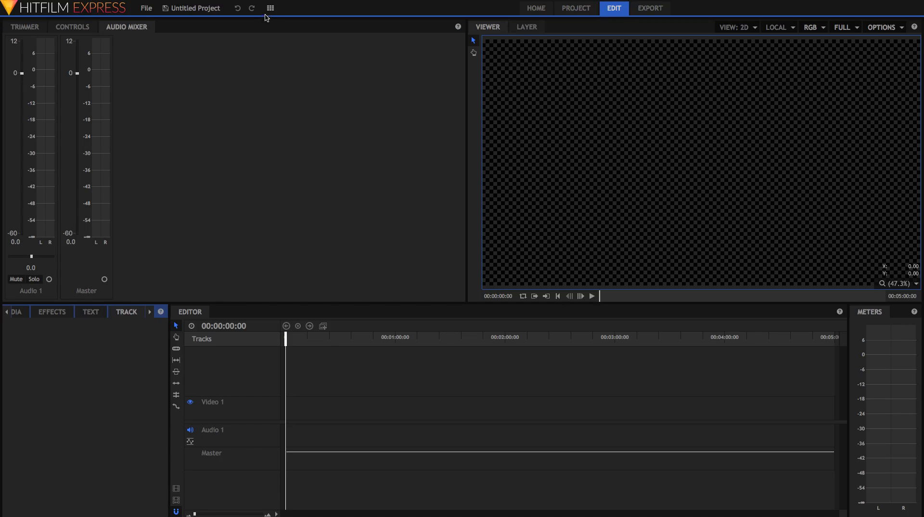
Step: Pick a preset workspace layout from the panels and workspaces grid menu
click(270, 9)
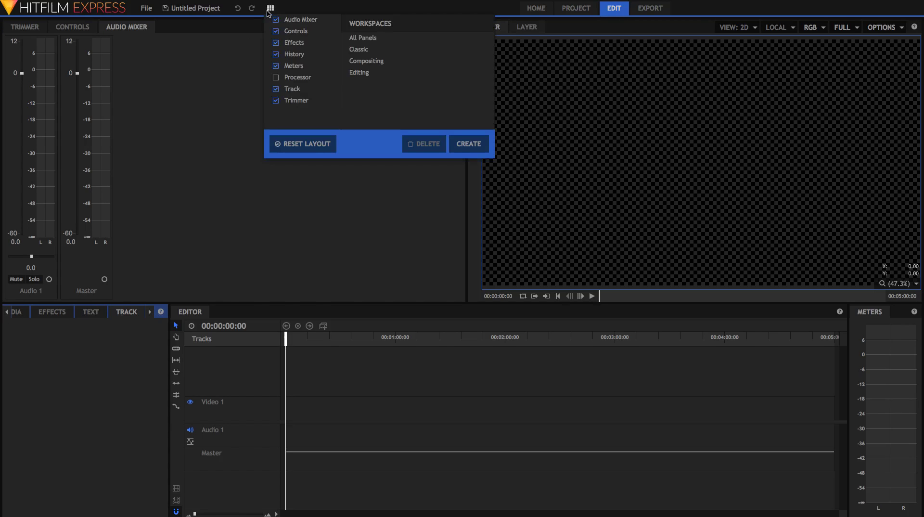
click(376, 70)
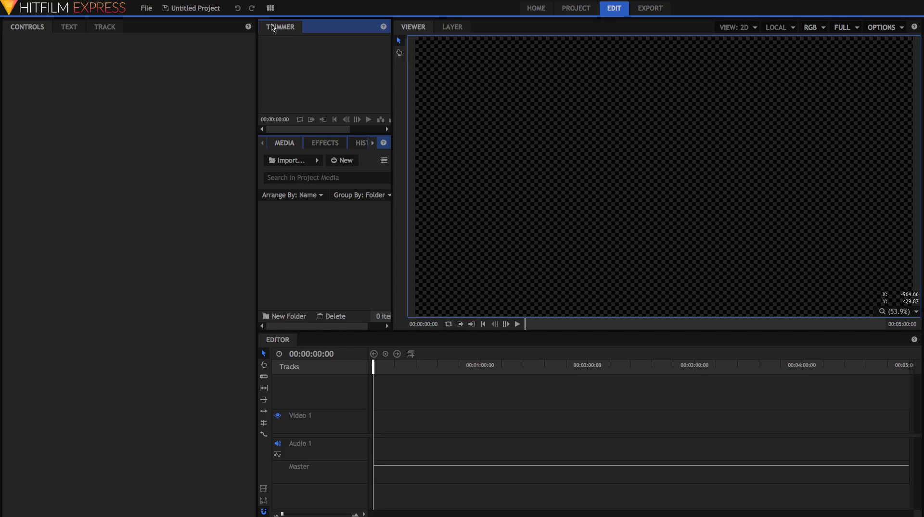
click(270, 8)
click(376, 72)
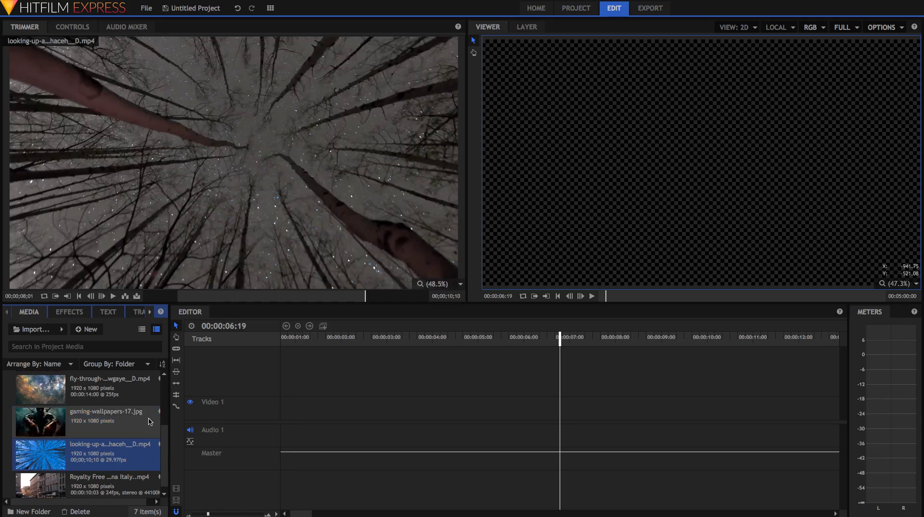
Step: Preview the fly-through, stars and gaming-wallpapers-17.jpg media, ending on the Bologna street clip
scroll(166, 429, up, 3)
click(146, 403)
click(135, 429)
scroll(135, 429, down, 3)
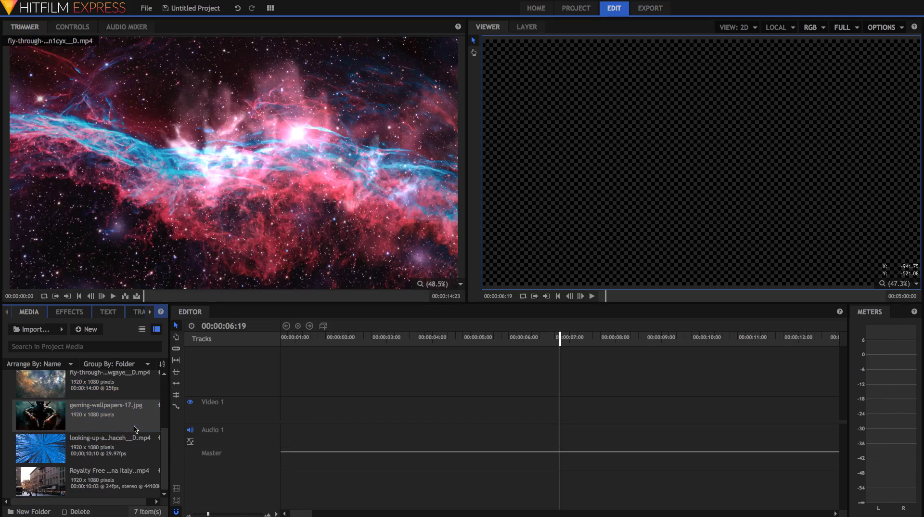
click(129, 443)
click(132, 424)
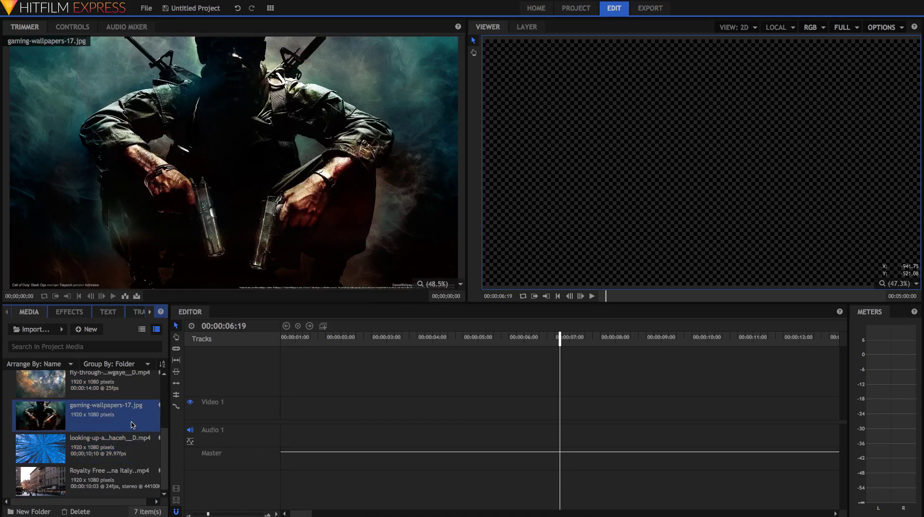
click(121, 469)
Step: Play the Bologna clip and mark in and out points around 00:00:01:12 and 00:00:06:05
click(114, 296)
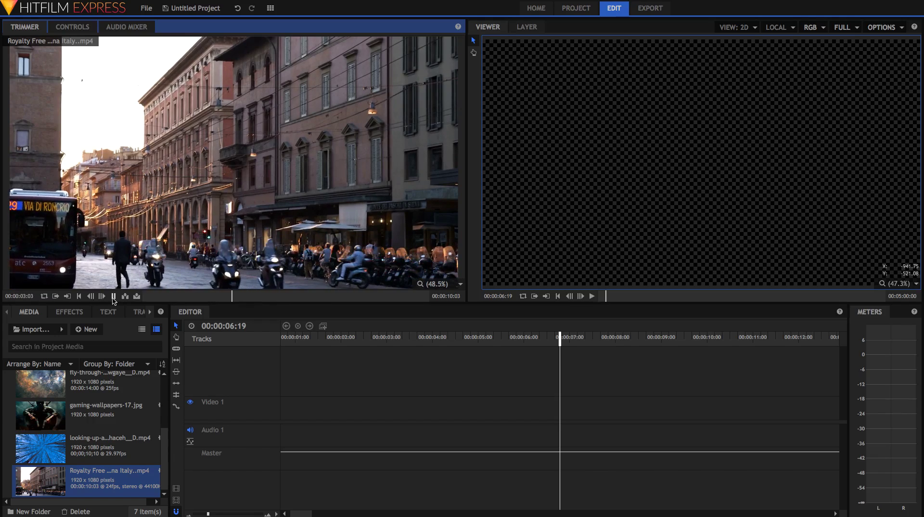
click(114, 296)
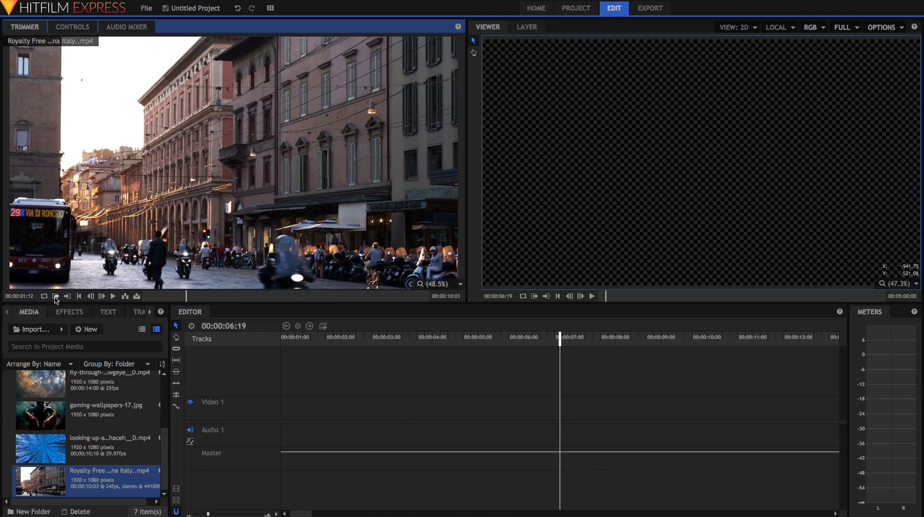
click(56, 297)
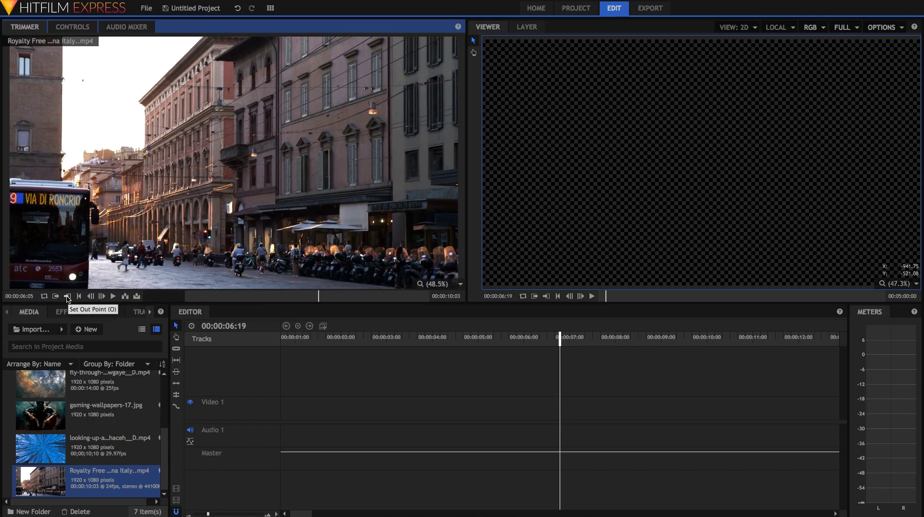
click(68, 296)
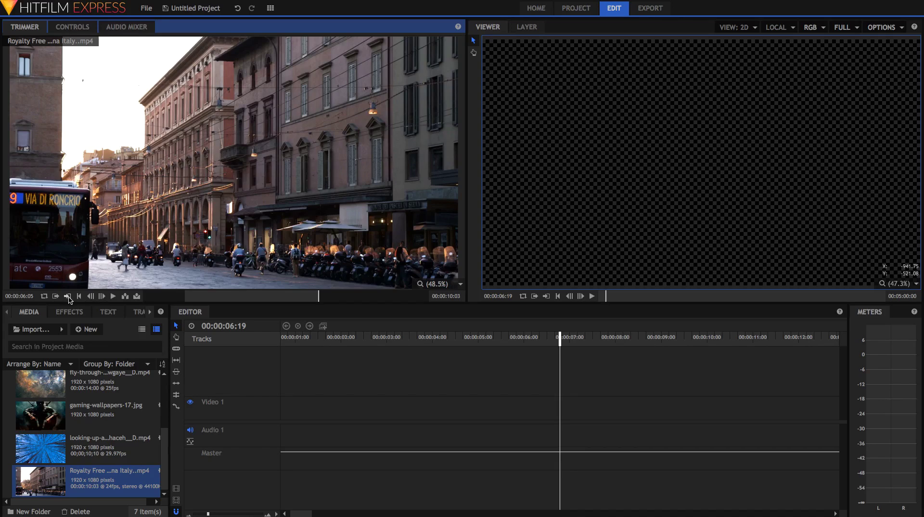
Step: Insert the trimmed Bologna clip at the timeline start and zoom in on it
click(124, 297)
click(124, 296)
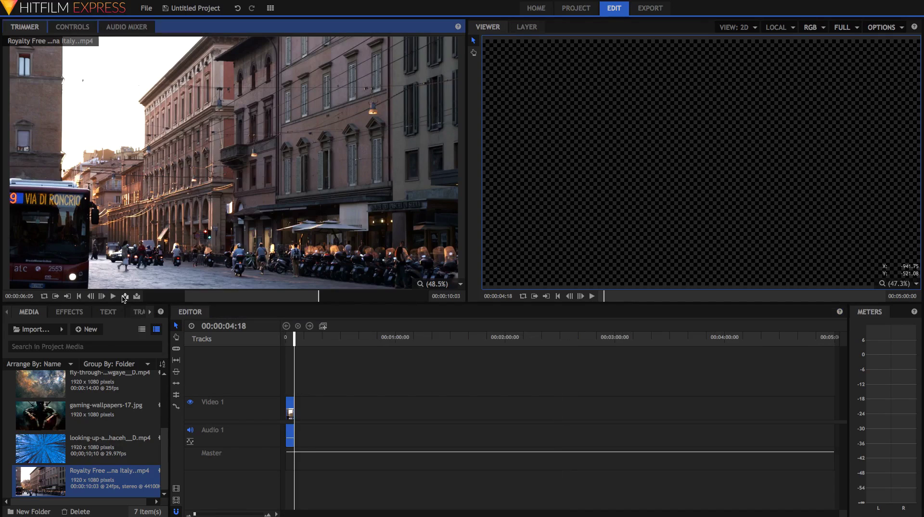
drag(196, 515, 211, 515)
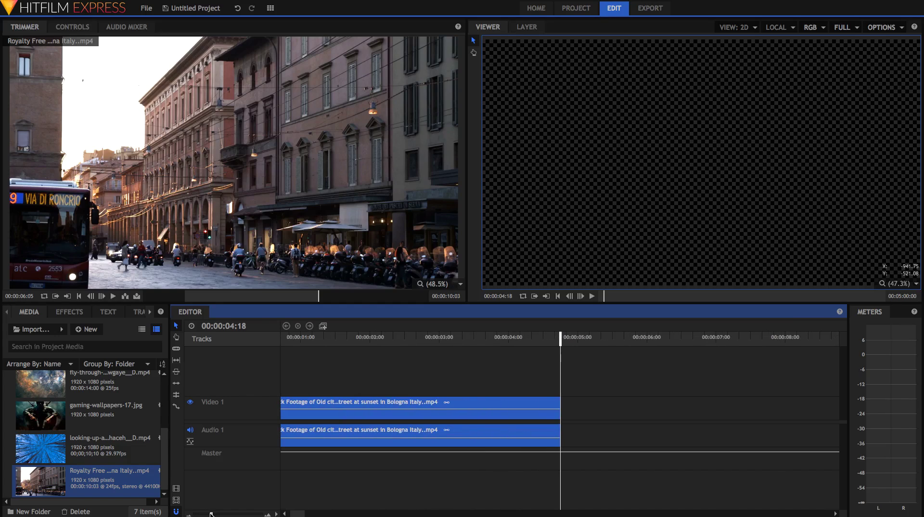
drag(301, 514, 297, 514)
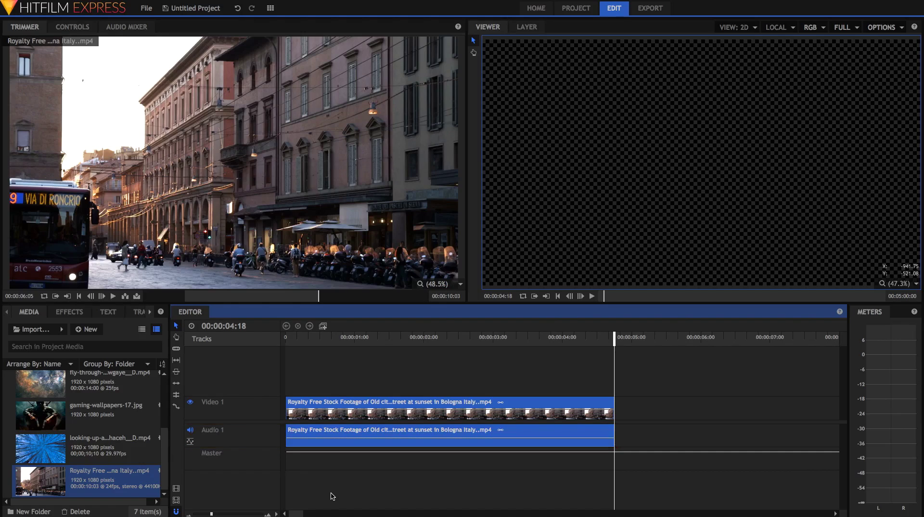
Step: Add the looking-up-at-stars clip to Video 1 and ripple-delete the misplaced wallpaper clip
click(86, 413)
drag(57, 422, 627, 406)
drag(36, 448, 618, 408)
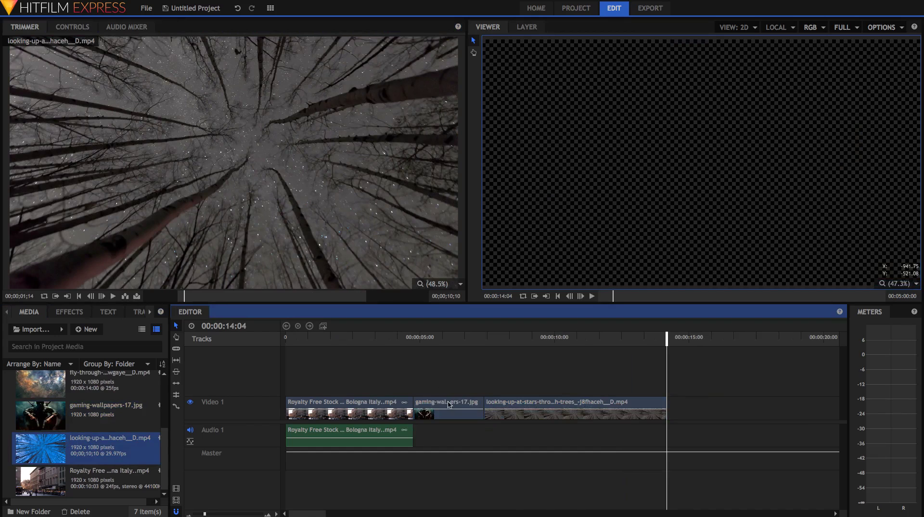
click(449, 404)
key(shift+Delete)
Step: Append the fly-through space clip and layer gaming-wallpapers-17.jpg on Video 2
scroll(87, 410, up, 1)
drag(33, 428, 601, 410)
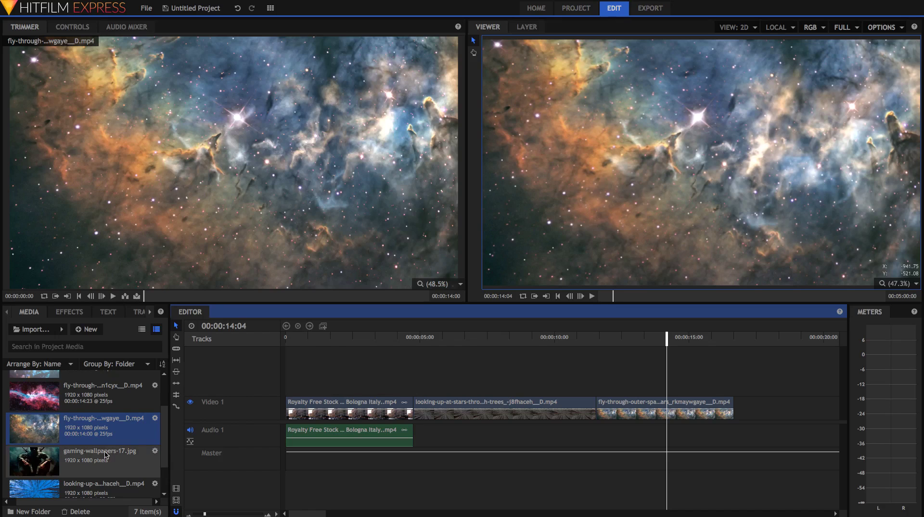
drag(34, 461, 339, 393)
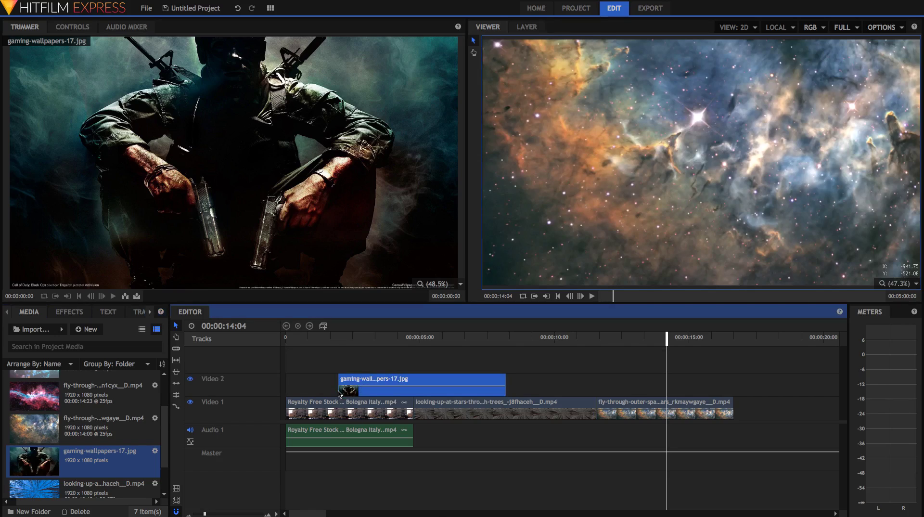
right_click(219, 436)
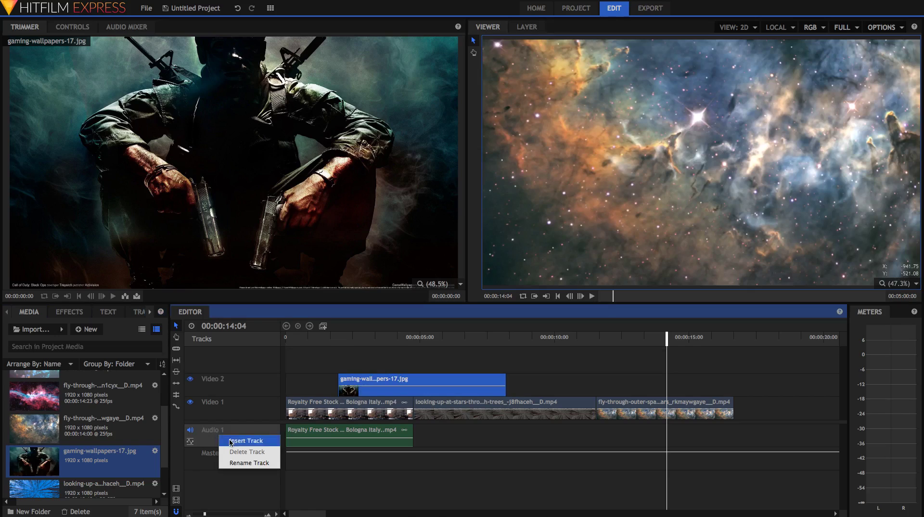
click(231, 441)
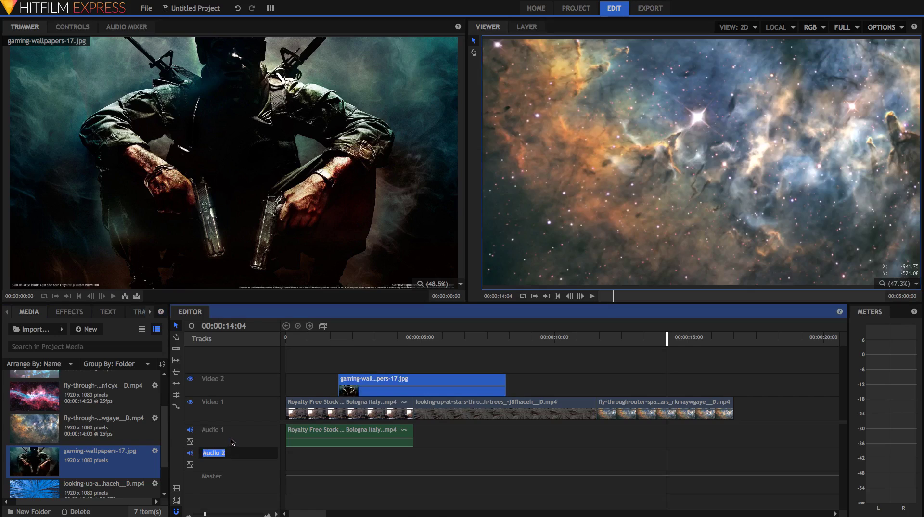
text(Music)
key(Return)
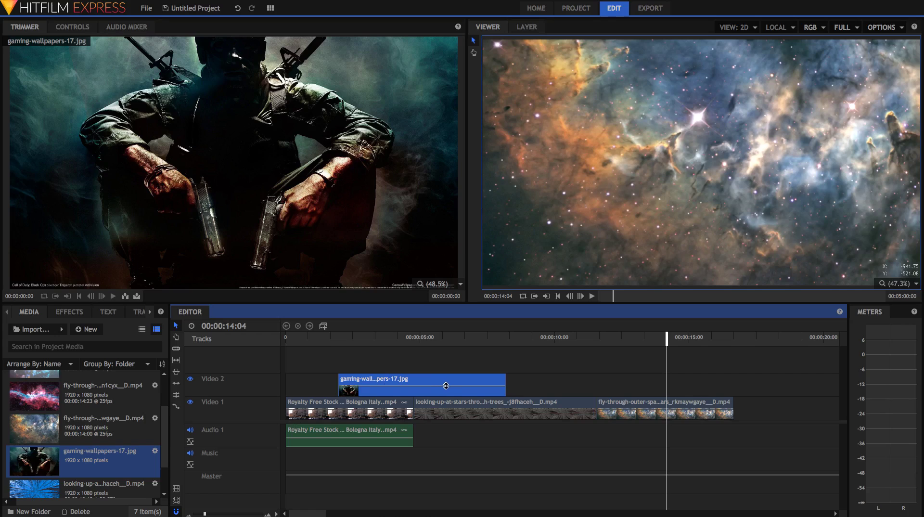
drag(506, 384, 461, 377)
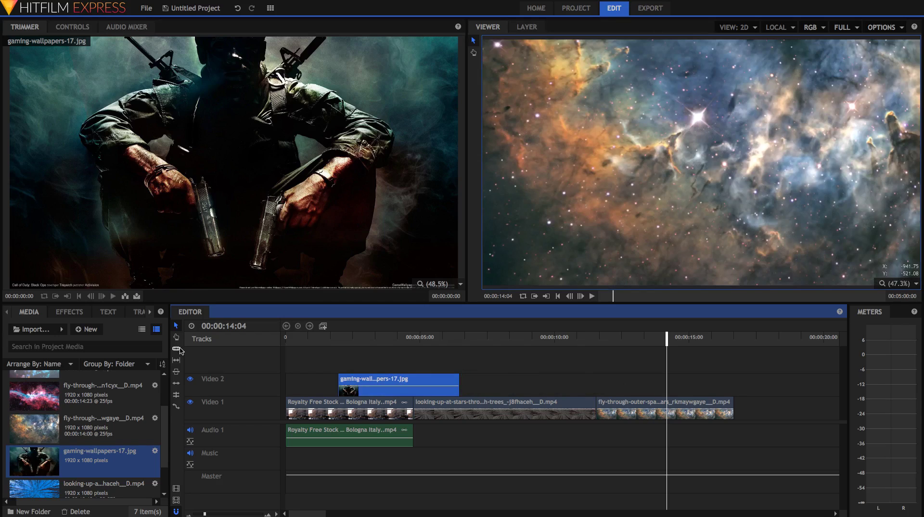
click(176, 337)
drag(556, 394, 578, 375)
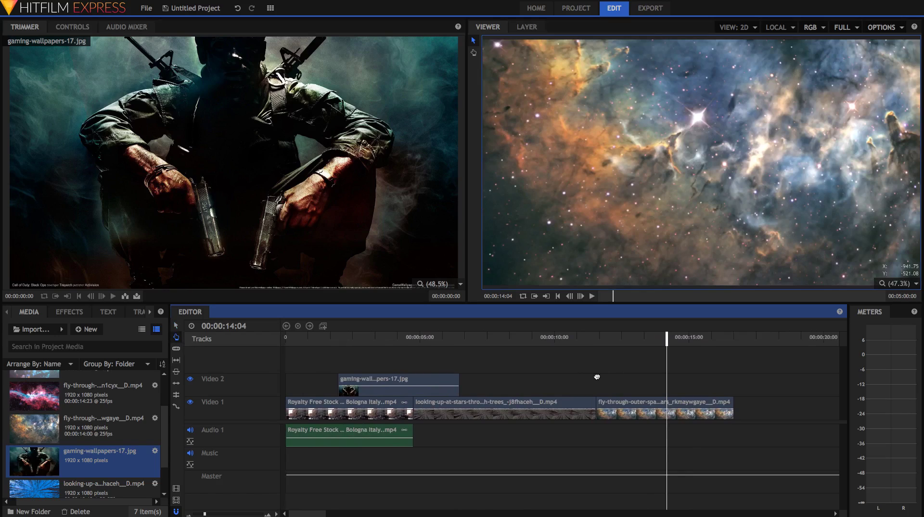
click(176, 348)
click(400, 379)
click(178, 326)
click(433, 382)
click(378, 380)
click(430, 379)
drag(417, 383, 448, 382)
click(238, 8)
click(237, 8)
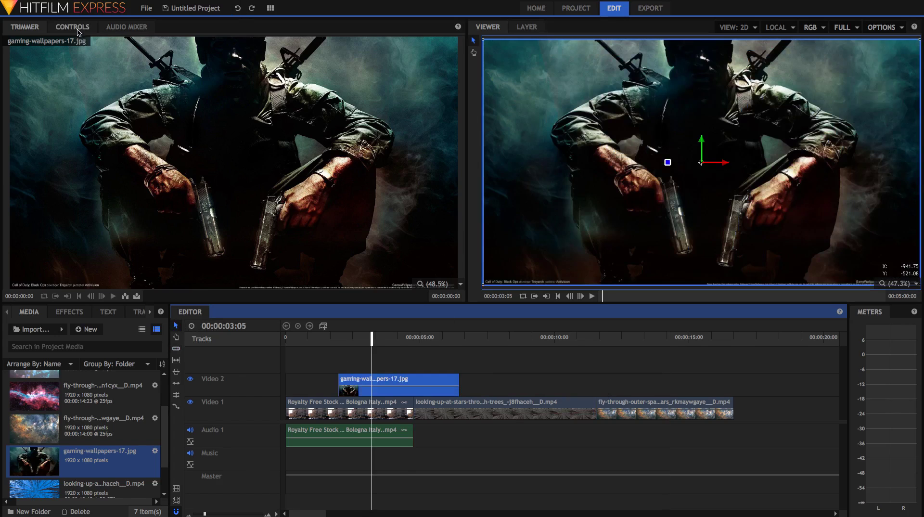
Step: Try the Darken blend mode on the wallpaper clip, then undo back to Normal
click(77, 28)
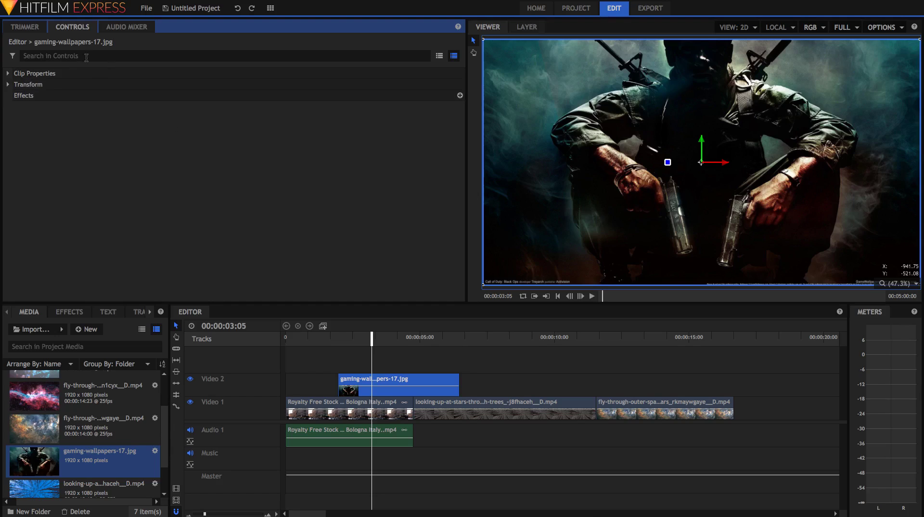
click(9, 74)
click(255, 88)
click(263, 134)
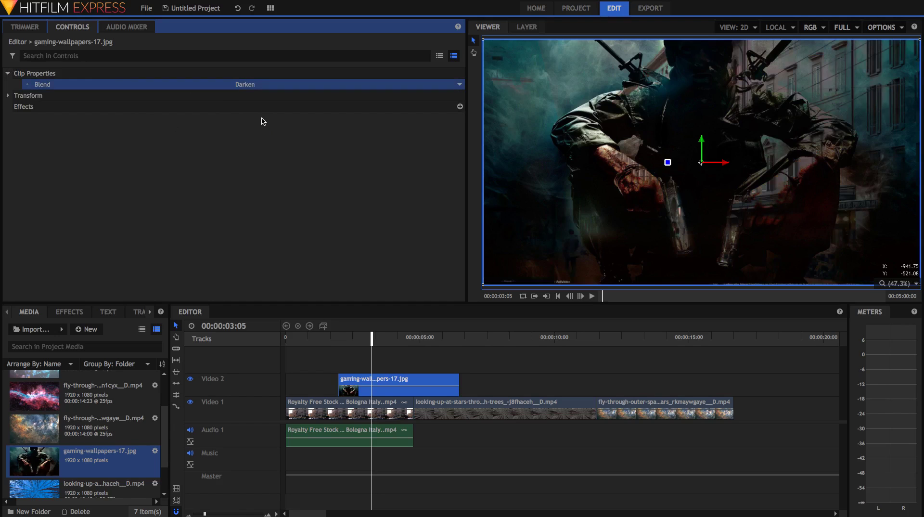
key(ctrl+z)
Step: Move, scale to about 59% and rotate the wallpaper past a full turn, at 72% opacity
click(21, 96)
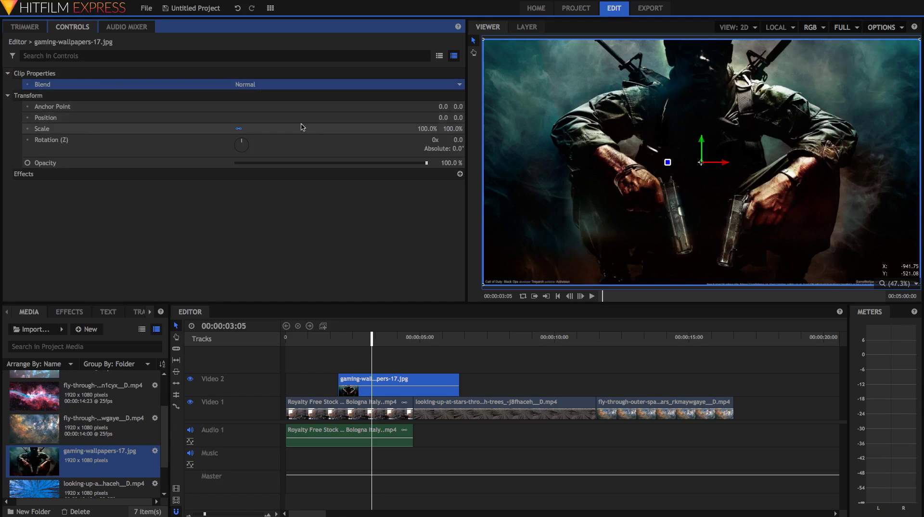
drag(697, 172, 541, 271)
drag(551, 80, 646, 99)
drag(458, 140, 466, 133)
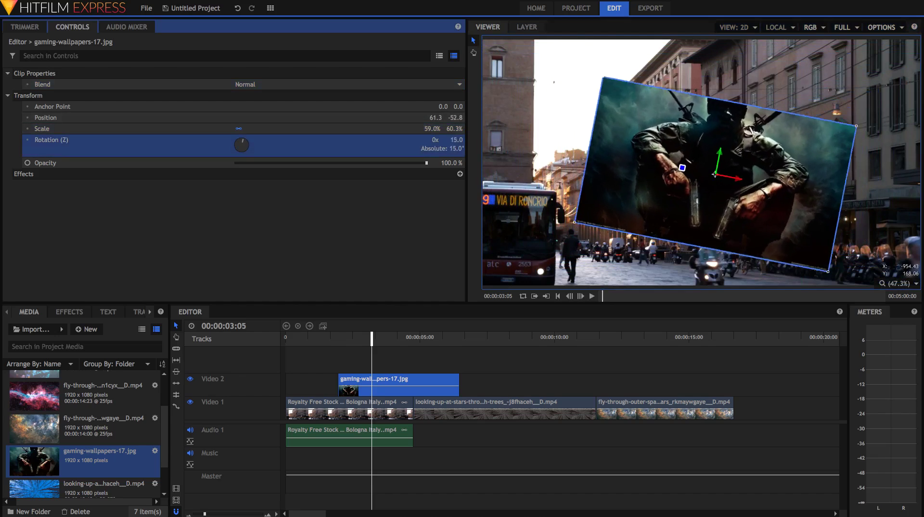
drag(672, 213, 511, 140)
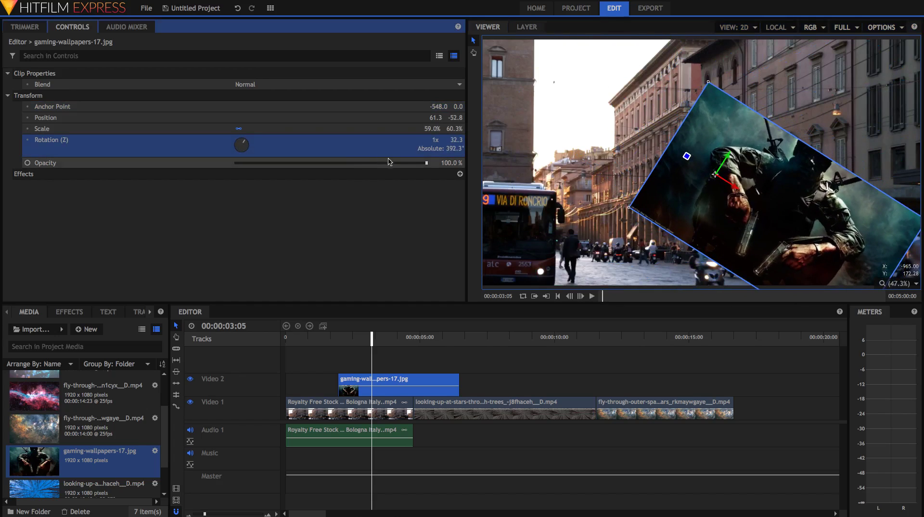
drag(427, 163, 183, 155)
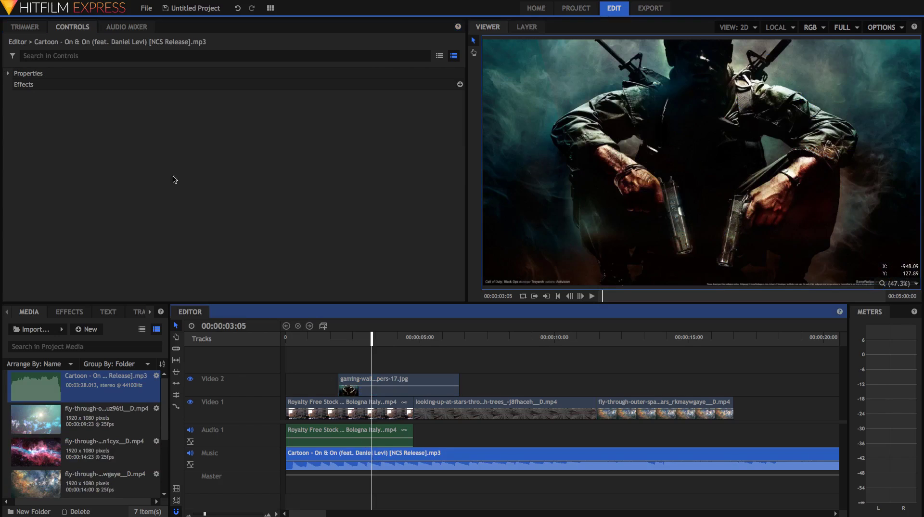
Step: Set the Cartoon – On & On music clip's level to about 0.6 dB
click(9, 74)
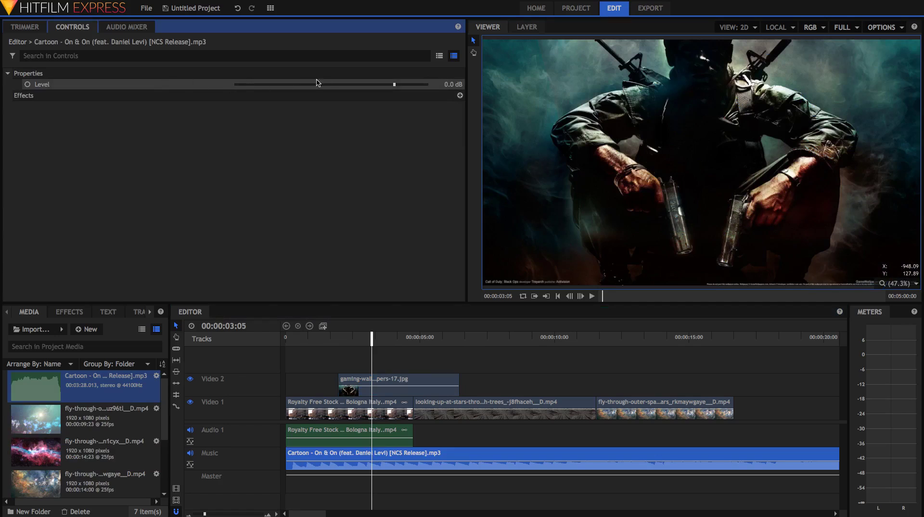
mouse_move(393, 85)
mouse_down()
mouse_move(287, 87)
mouse_move(394, 87)
mouse_up()
drag(384, 460, 387, 460)
Step: Lower the Bologna clip's original audio level to -23.2 dB
click(379, 409)
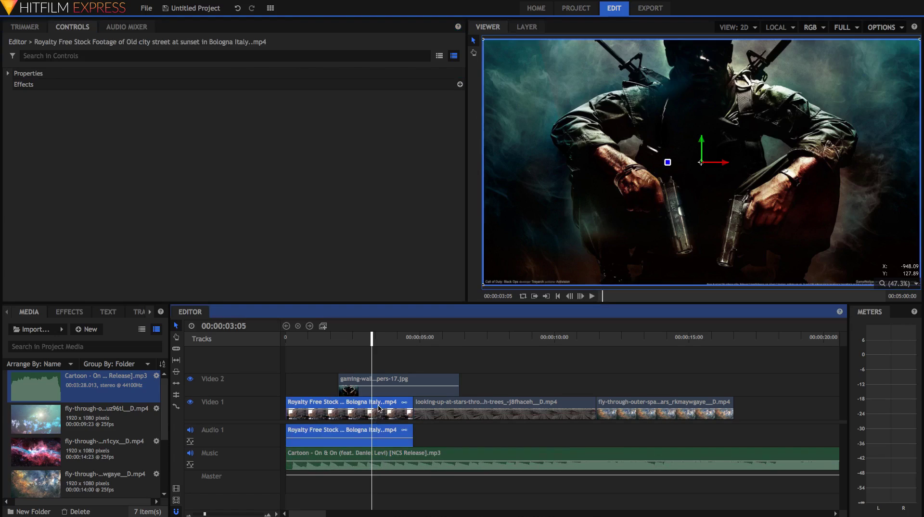
click(378, 432)
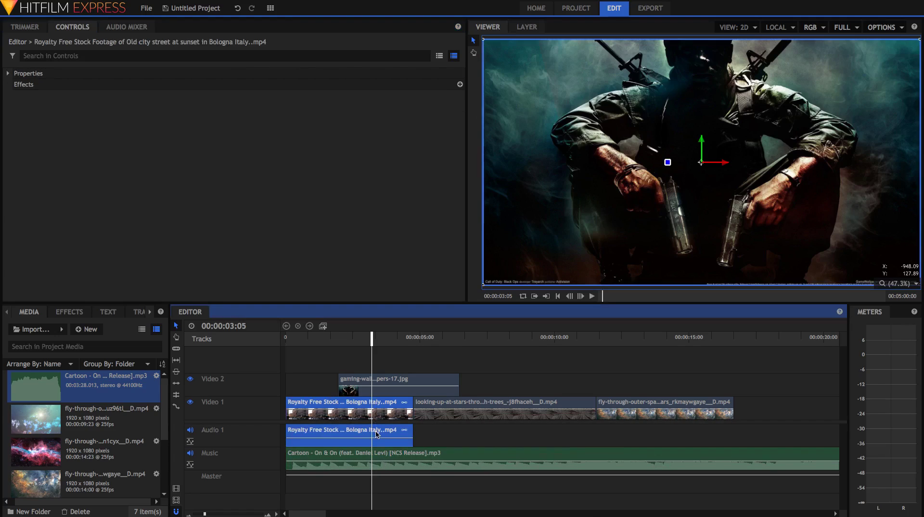
click(7, 73)
drag(394, 85, 292, 85)
Step: Apply Brightness & Contrast to the looking-up-at-stars clip with Brightness -16 and Contrast 30
click(482, 407)
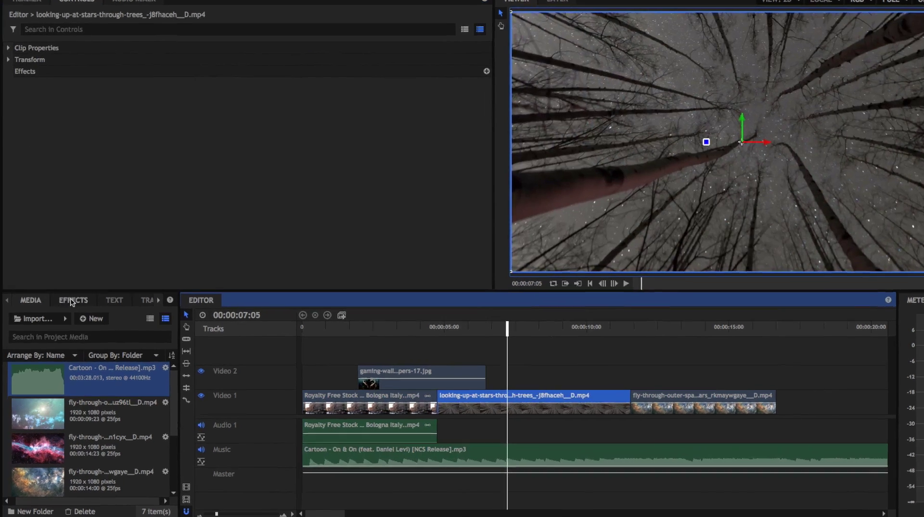
click(69, 311)
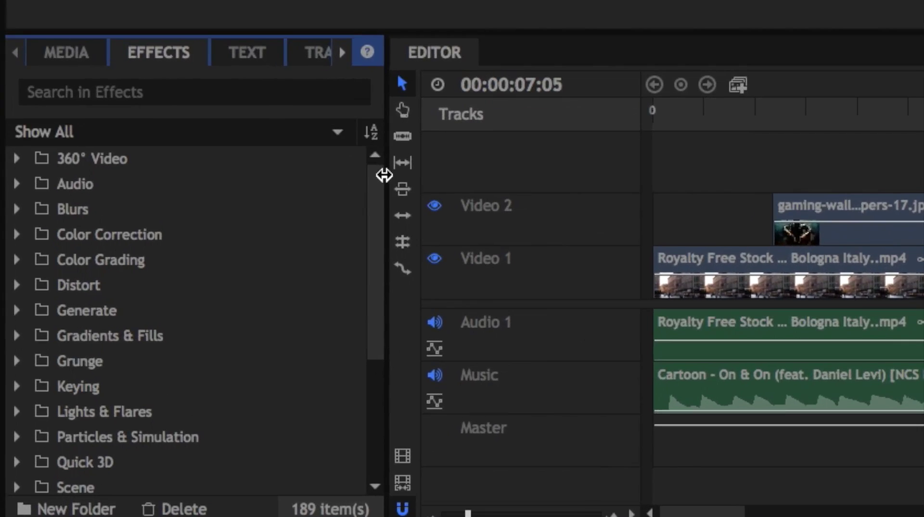
scroll(383, 193, down, 1)
scroll(145, 227, up, 1)
click(17, 235)
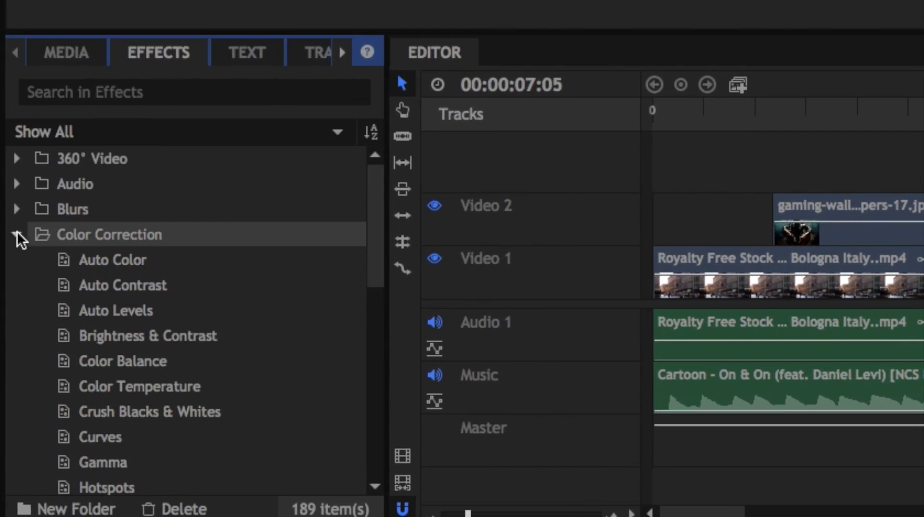
click(106, 335)
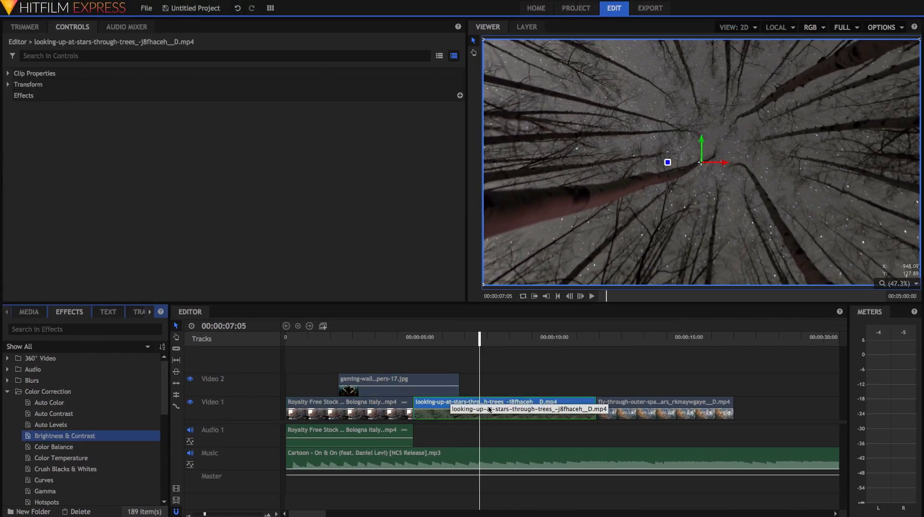
drag(489, 409, 487, 409)
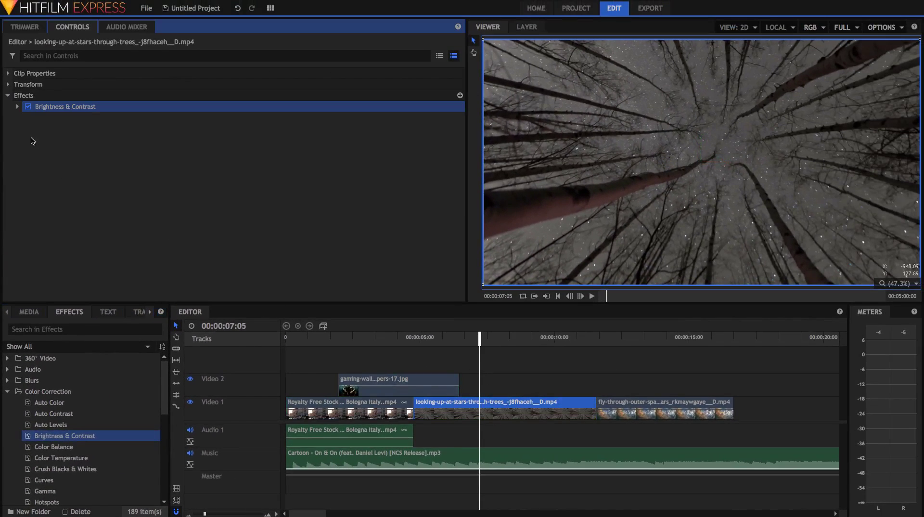
click(18, 107)
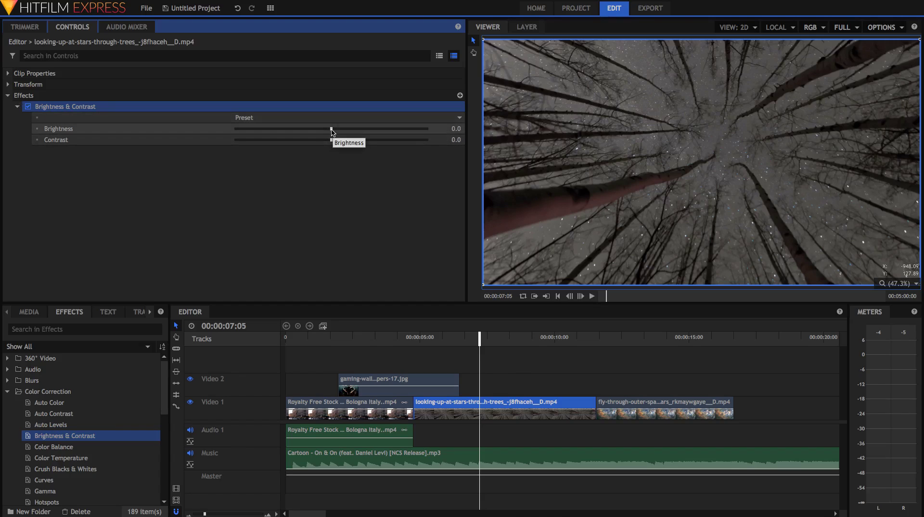
mouse_move(331, 131)
mouse_down()
mouse_move(315, 133)
mouse_move(357, 142)
mouse_move(322, 132)
mouse_up()
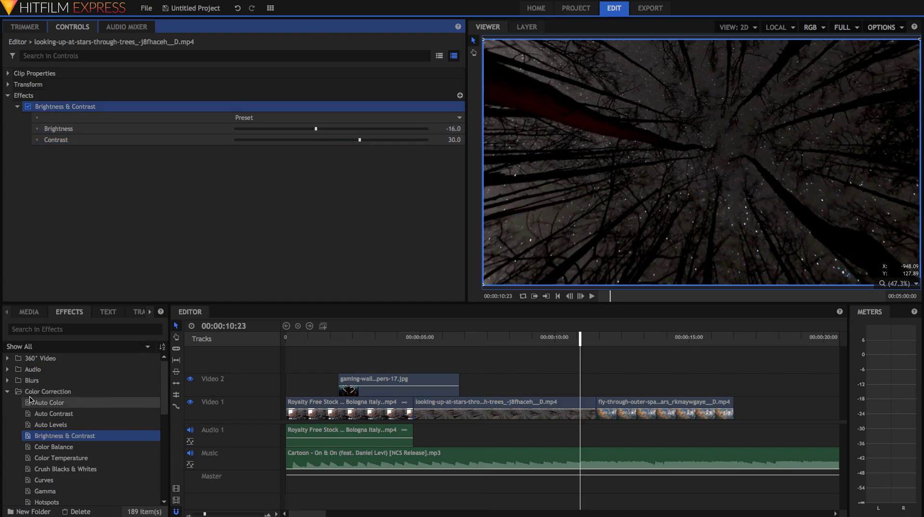
Step: Add a Motion > Push transition, direction Right, to the start of the wallpaper clip
scroll(29, 409, down, 6)
scroll(30, 409, down, 2)
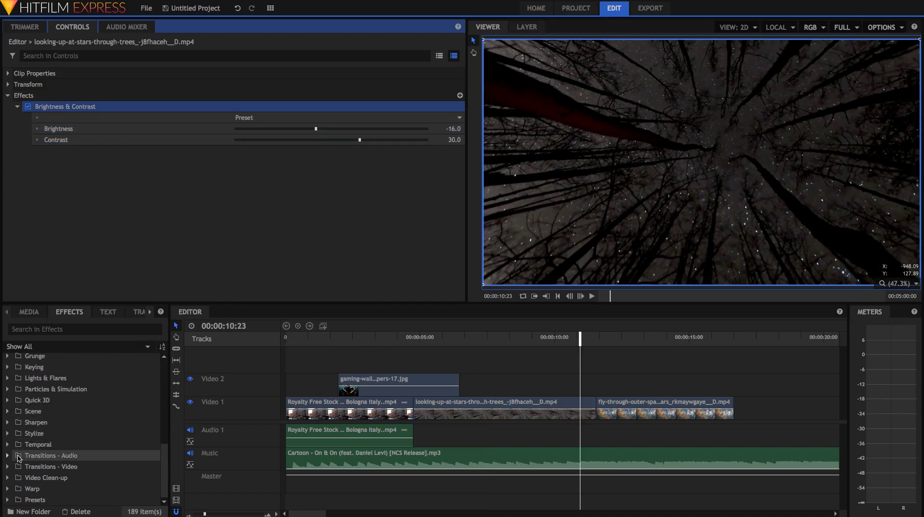
click(8, 467)
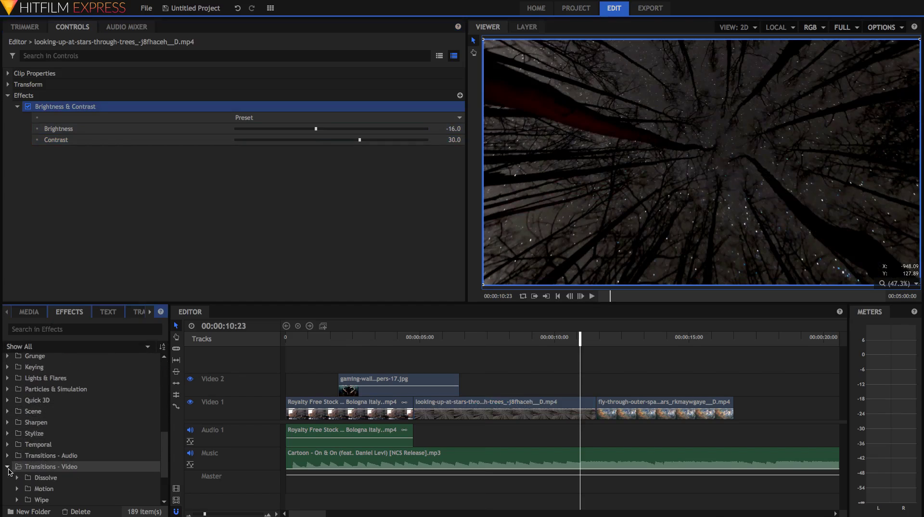
scroll(9, 472, down, 3)
click(17, 423)
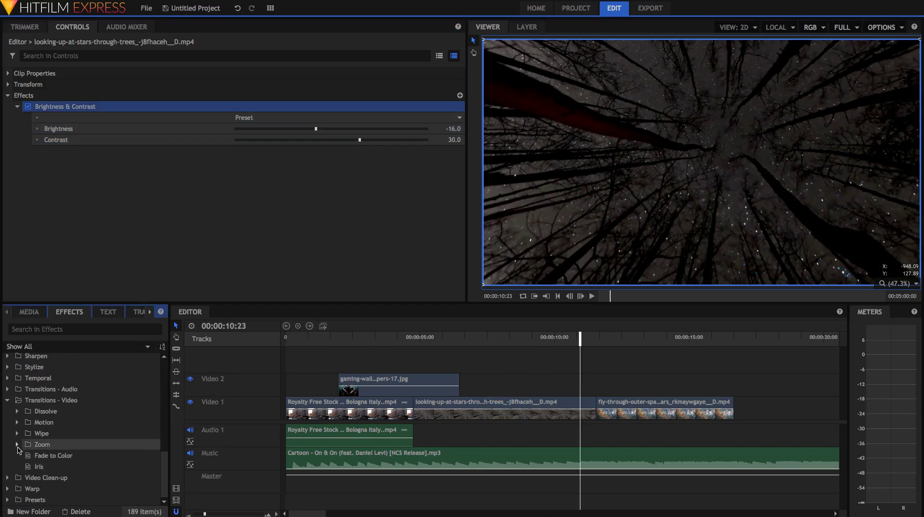
click(347, 339)
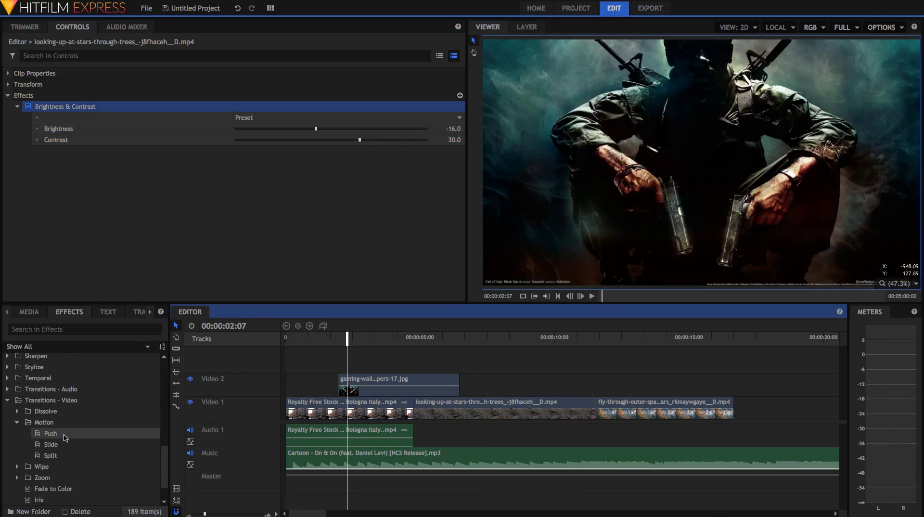
click(66, 436)
drag(335, 375, 340, 378)
Step: Preview the Push transition by playing from about 00:00:02:01 to 00:00:04:13
click(322, 339)
key(space)
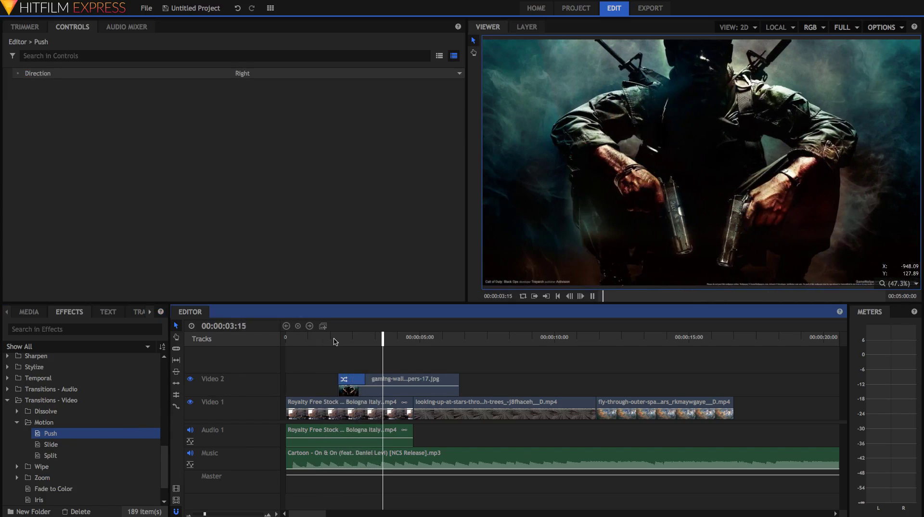
key(space)
click(340, 341)
key(space)
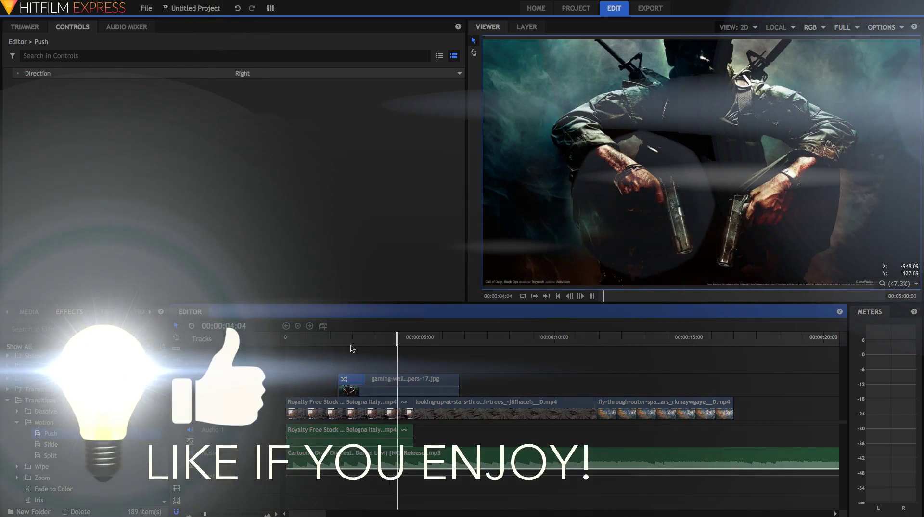
key(space)
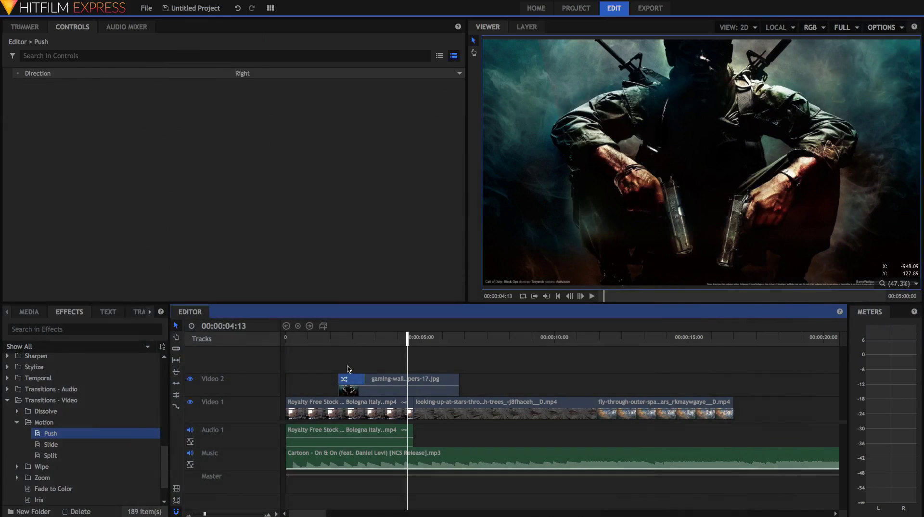
click(301, 340)
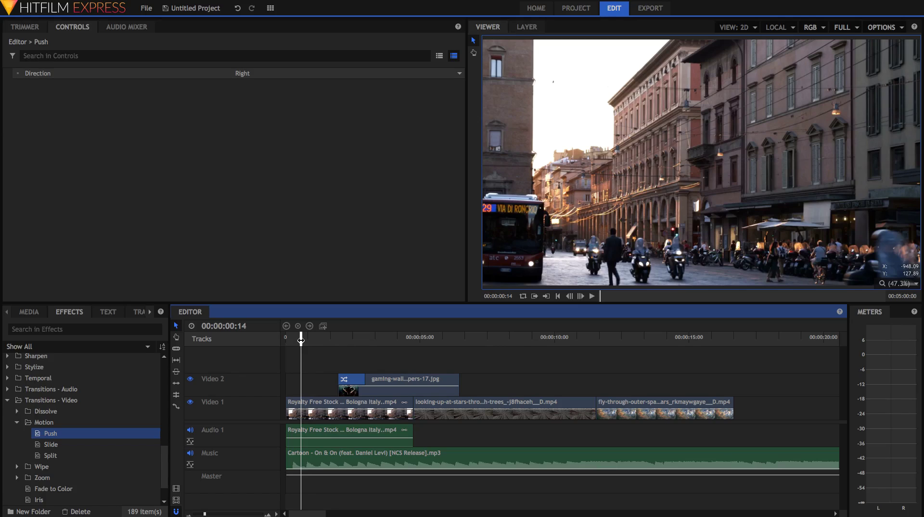
click(309, 400)
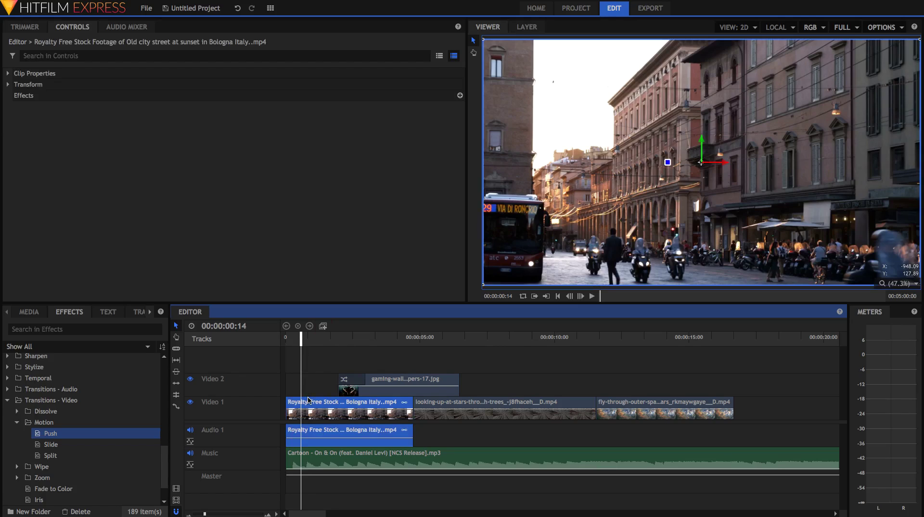
click(323, 326)
text(Bologna Composite)
click(515, 288)
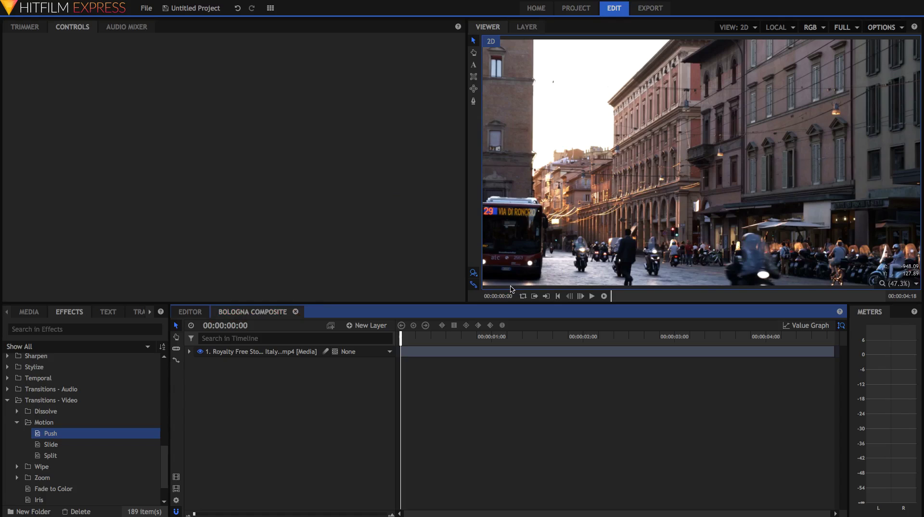
click(29, 312)
scroll(82, 411, down, 3)
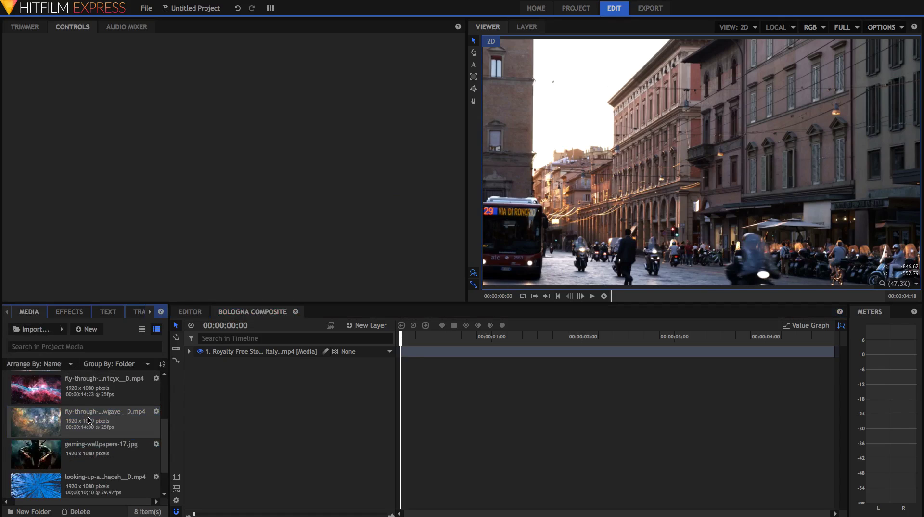
drag(88, 420, 692, 352)
mouse_move(279, 355)
mouse_down()
mouse_move(268, 367)
mouse_move(271, 353)
mouse_up()
drag(707, 354, 459, 378)
drag(472, 343, 392, 330)
key(Delete)
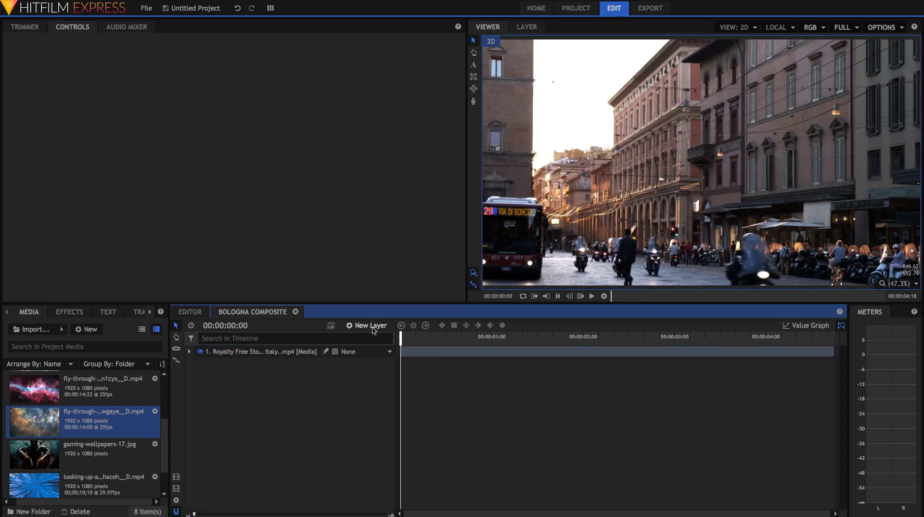
Step: Add a 400 by 400 text layer and type SHINY FILMS in the viewer
click(372, 326)
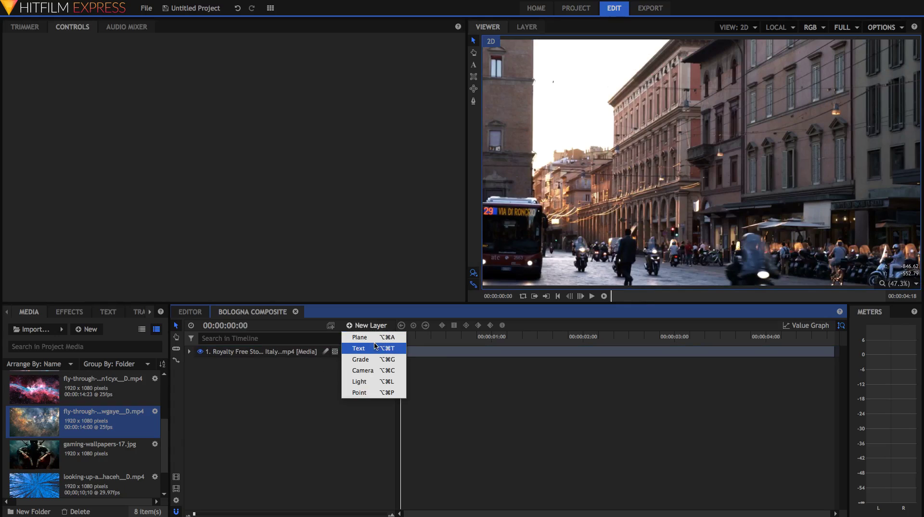
click(376, 348)
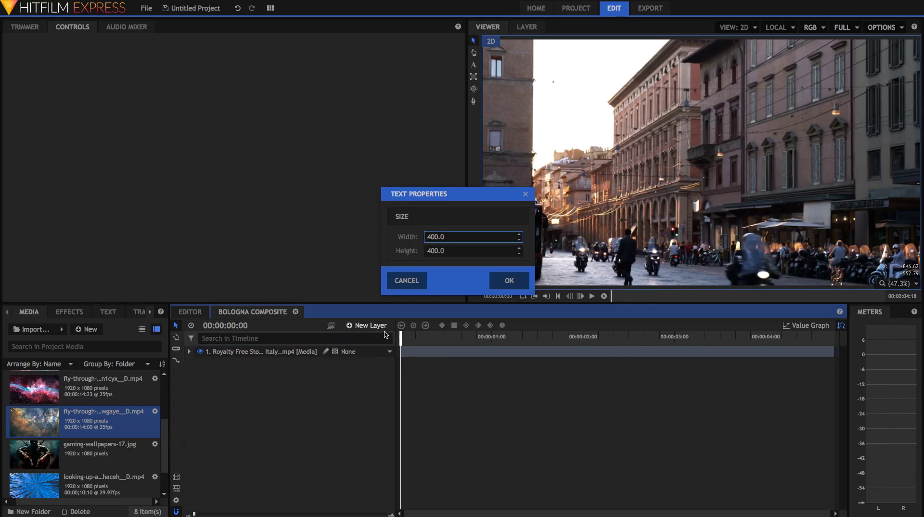
drag(442, 237, 425, 250)
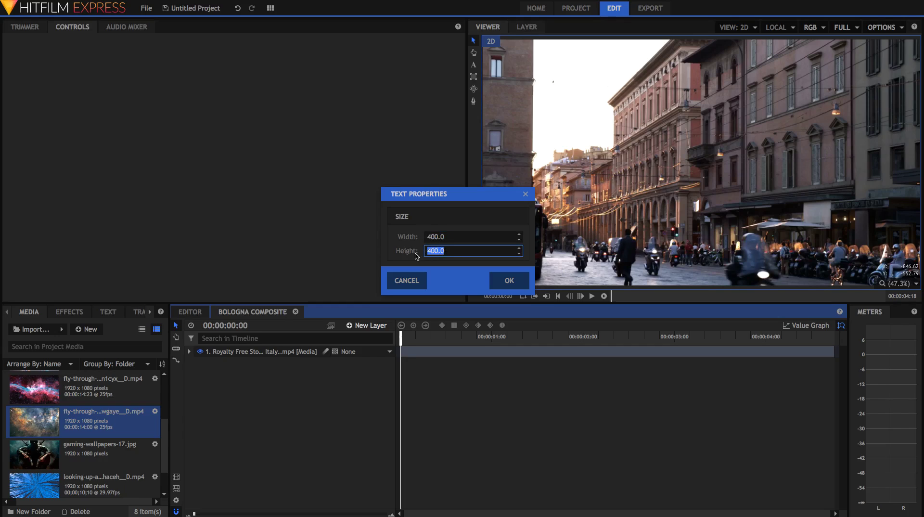
click(514, 281)
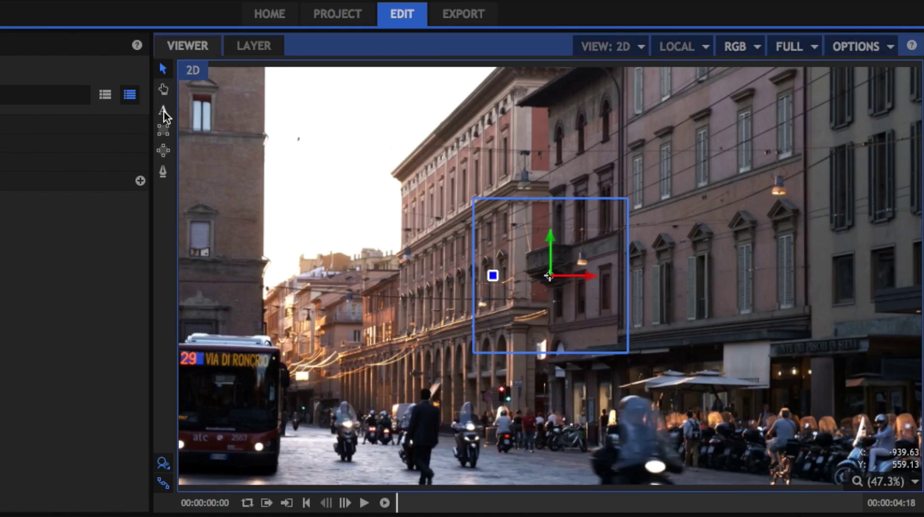
click(163, 112)
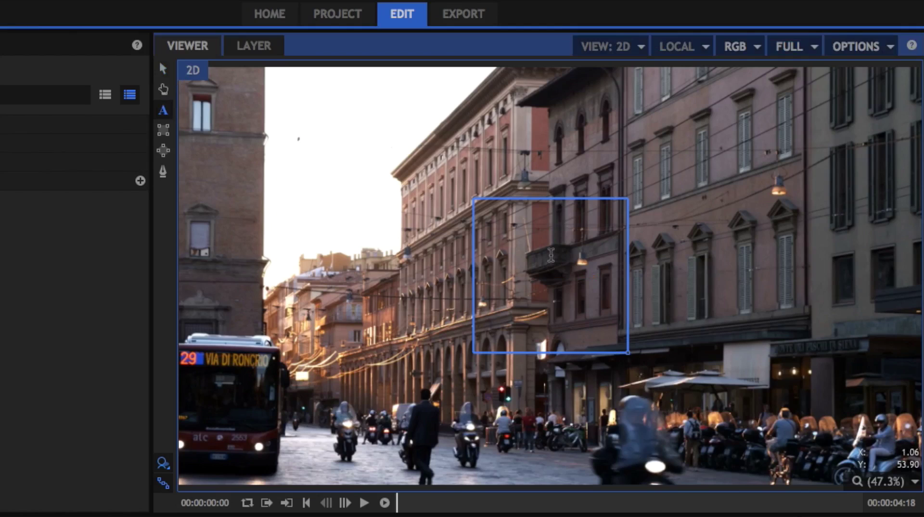
text(SHINY FILMS)
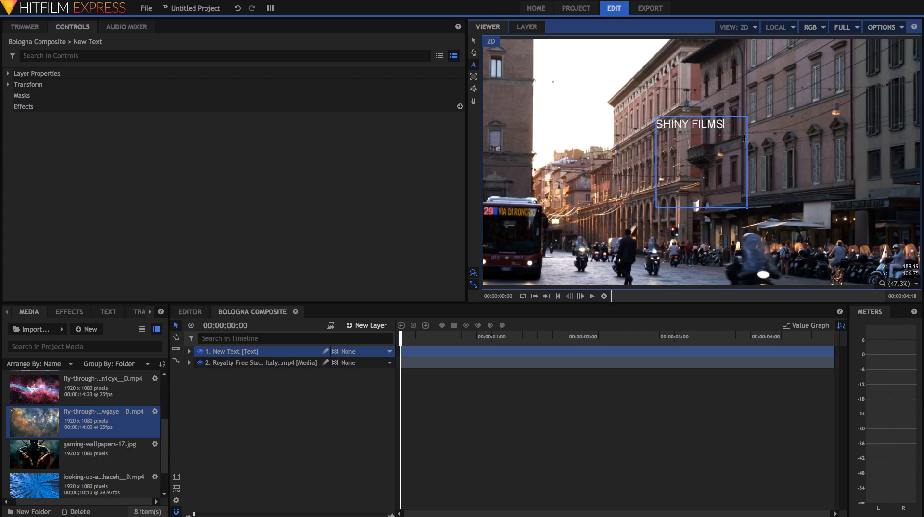
drag(745, 138, 642, 114)
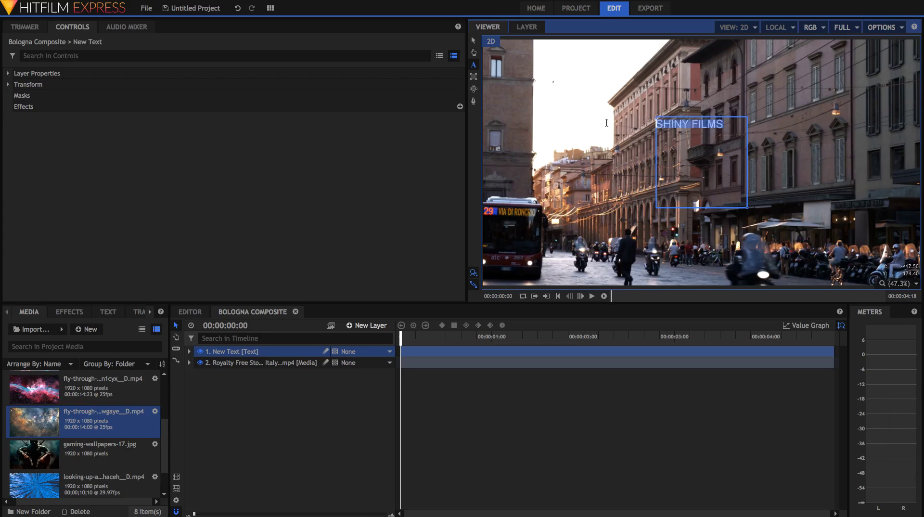
Step: Style SHINY FILMS in Baskerville, size 200, centred on one line, and preview it in the Editor
click(106, 312)
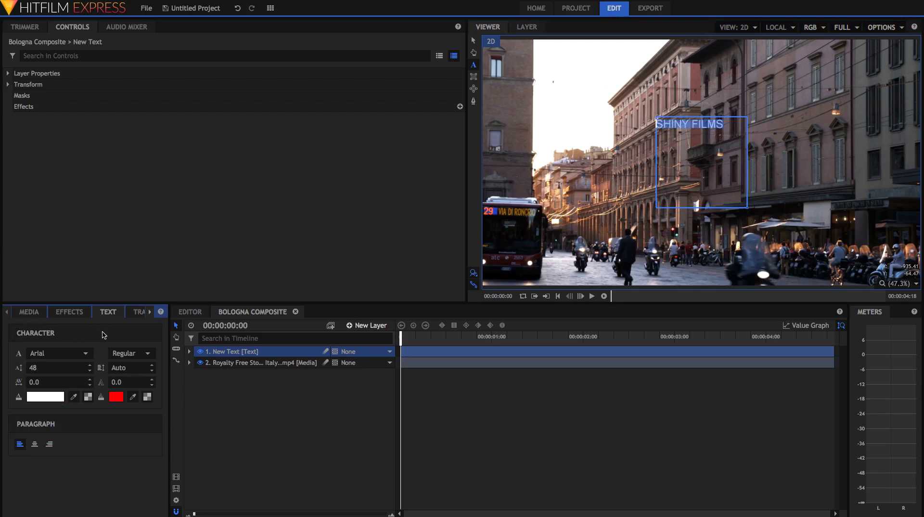
click(58, 353)
text(Baskerville)
key(Tab)
key(Tab)
text(200)
key(Return)
drag(747, 207, 917, 166)
click(497, 339)
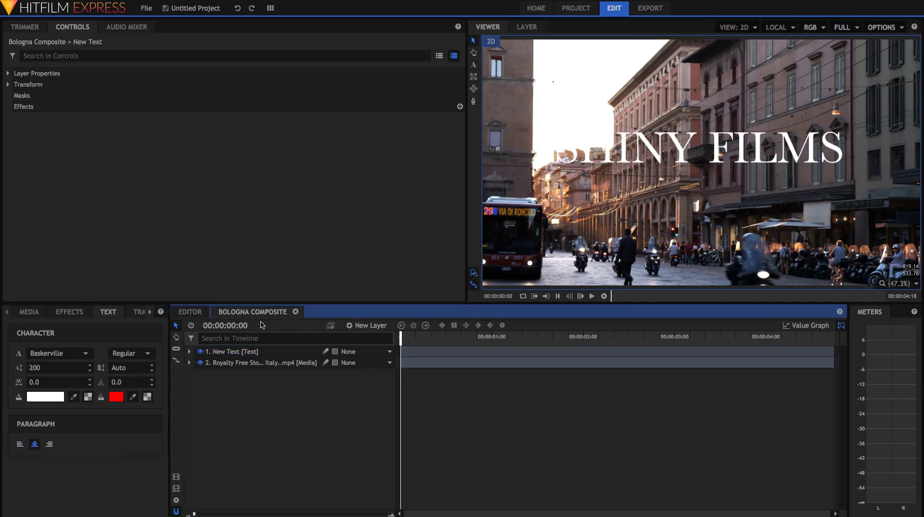
click(195, 316)
drag(300, 339, 324, 365)
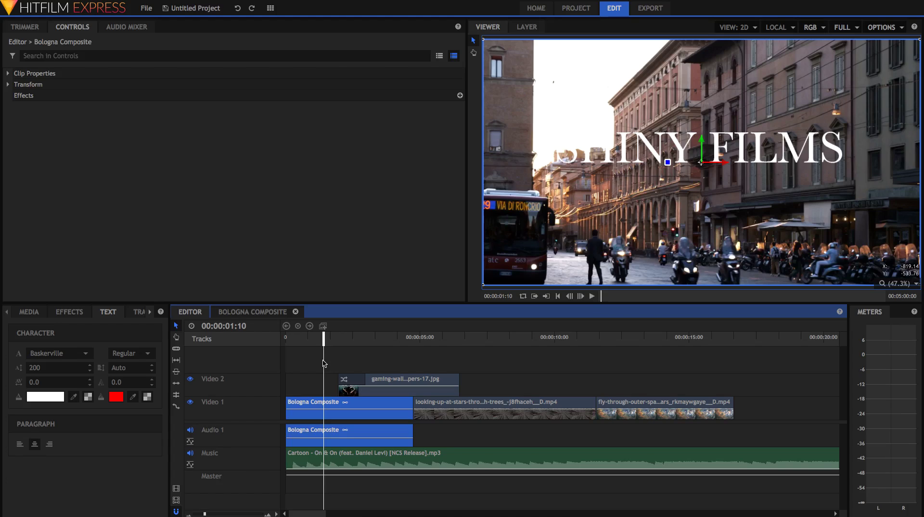
Step: Add a new plane layer to the Bologna composite and apply the Light Flares effect
click(264, 312)
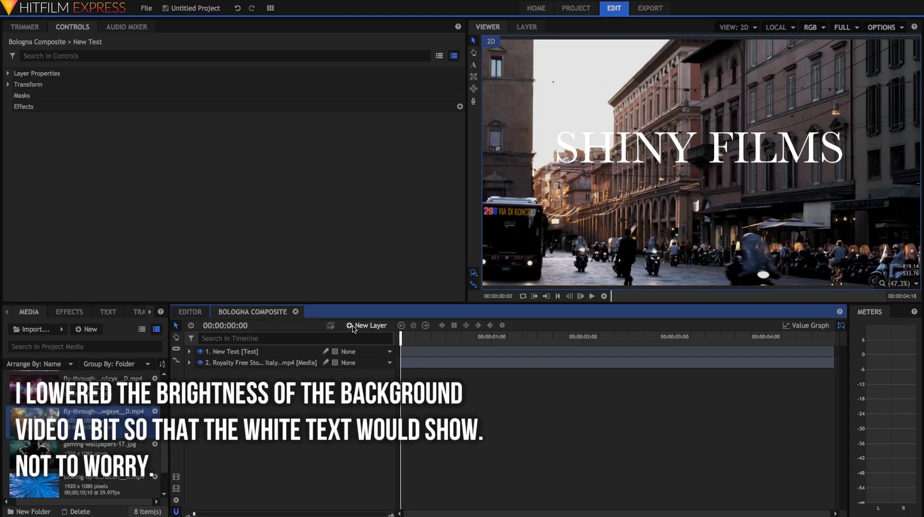
click(353, 327)
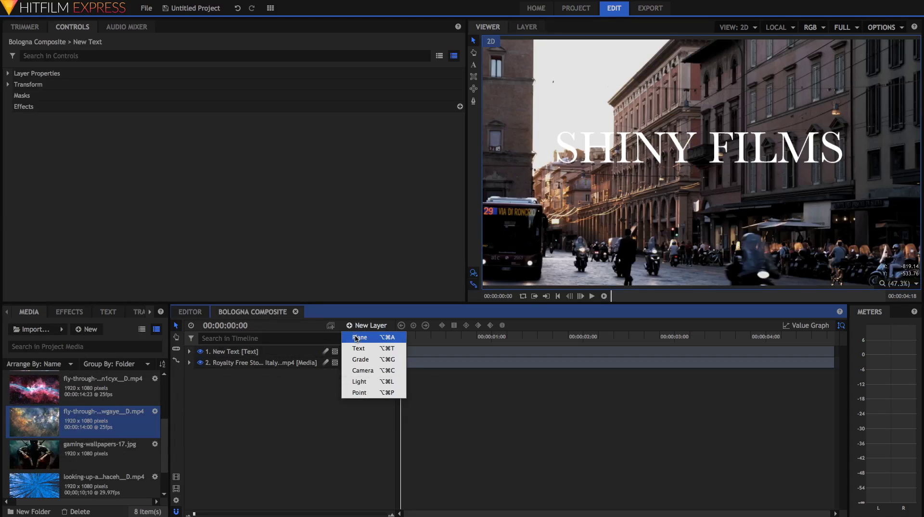
click(356, 338)
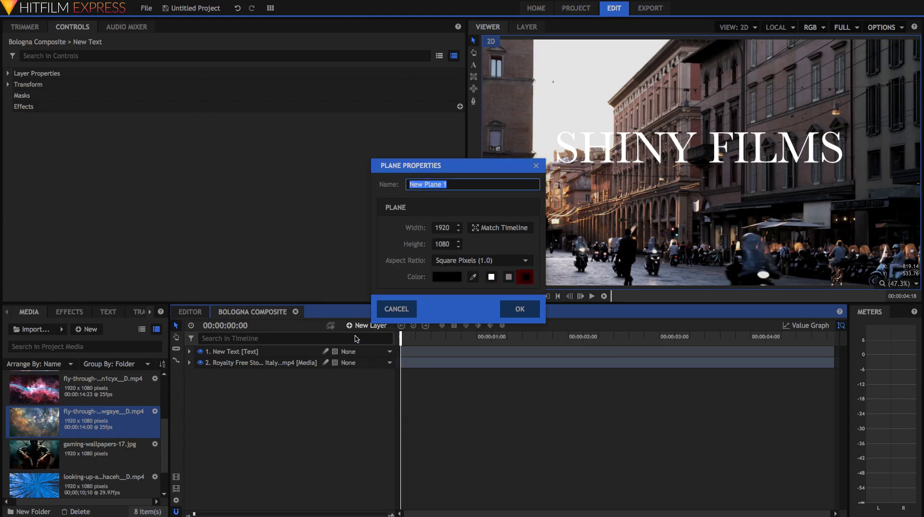
text(Ligh)
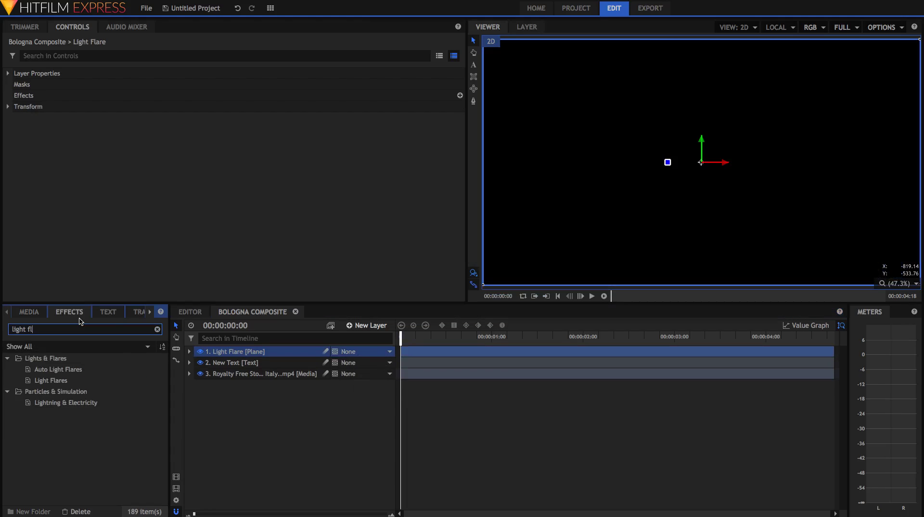
text(e)
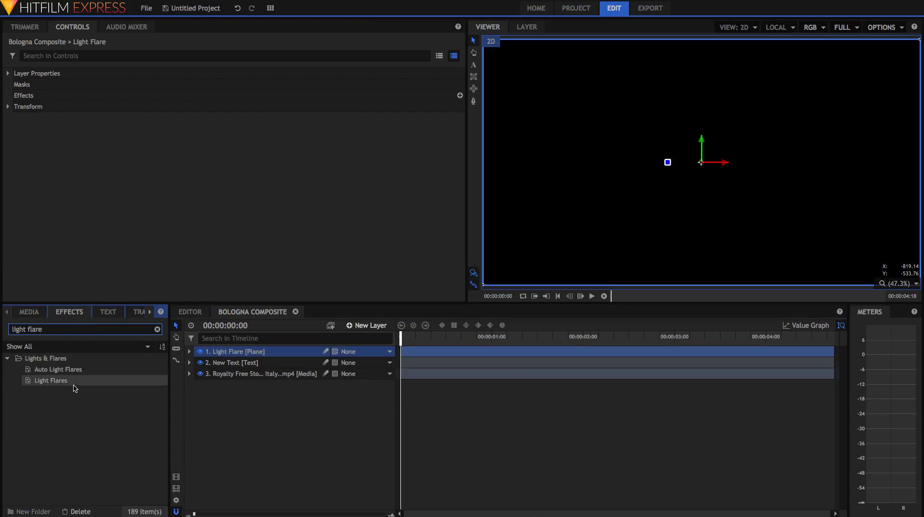
click(70, 382)
drag(70, 382, 260, 352)
Step: Set the flare type to Digital Blocks after trying Anamorphic enterprise
click(17, 106)
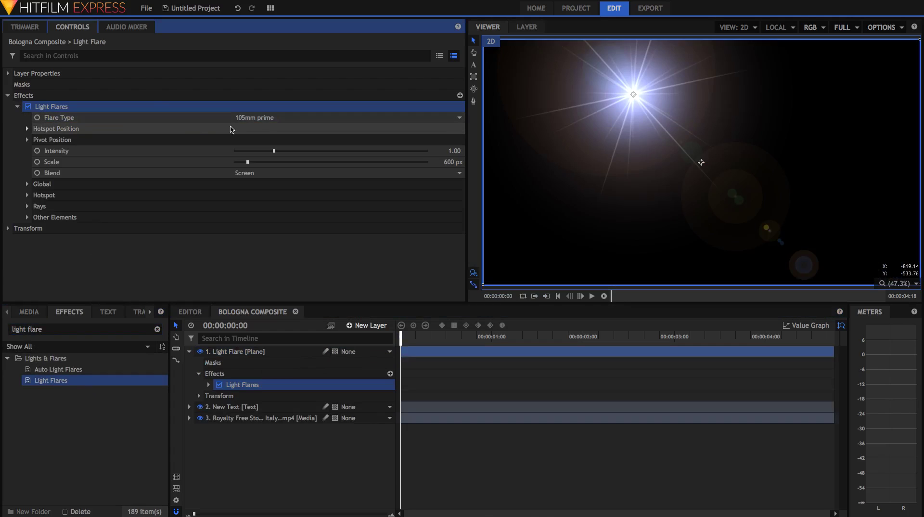
click(284, 120)
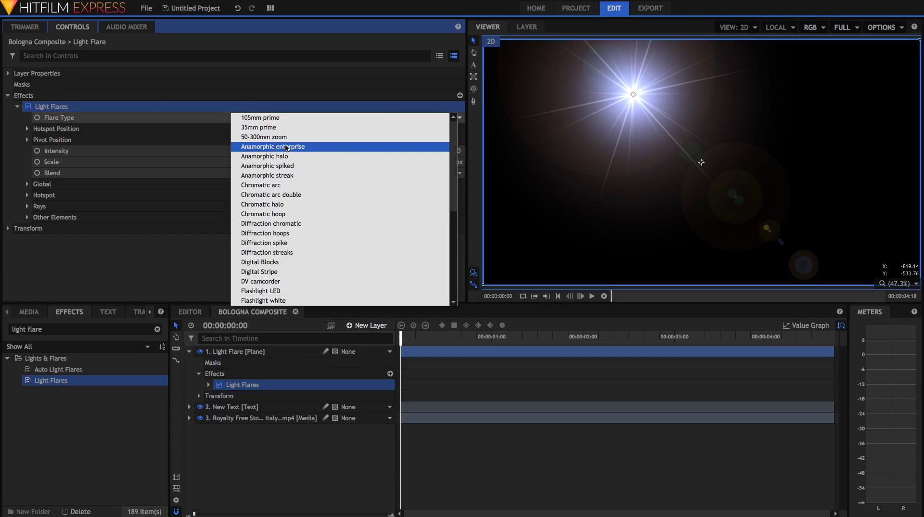
click(286, 146)
click(292, 121)
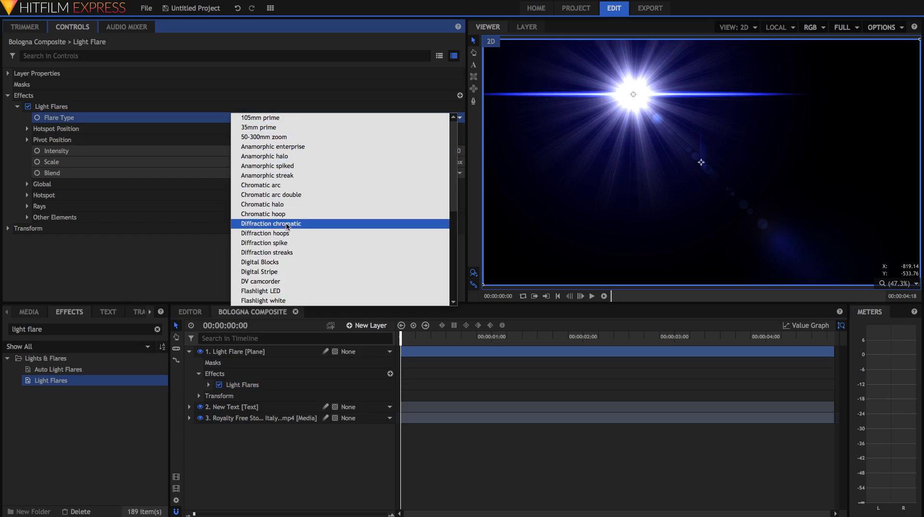
click(283, 263)
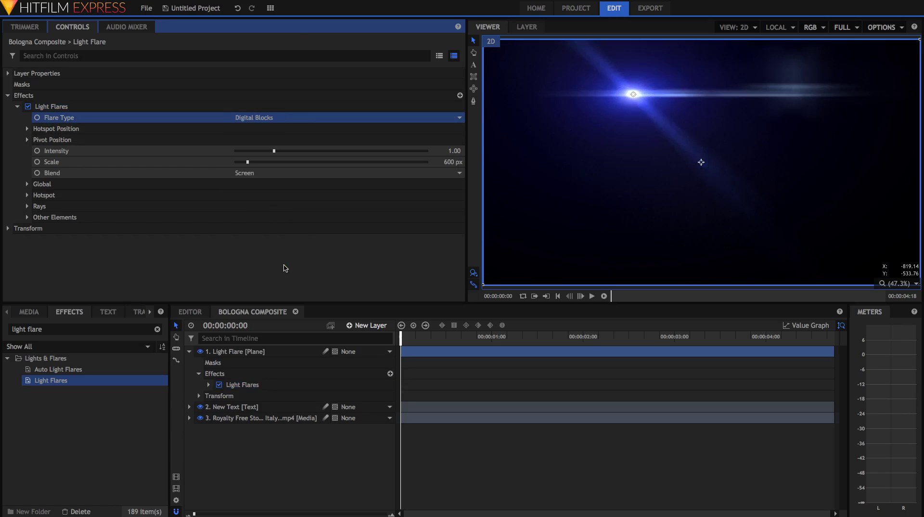
Step: Screen-blend the flare plane over the footage and move its hotspot below the title
click(8, 75)
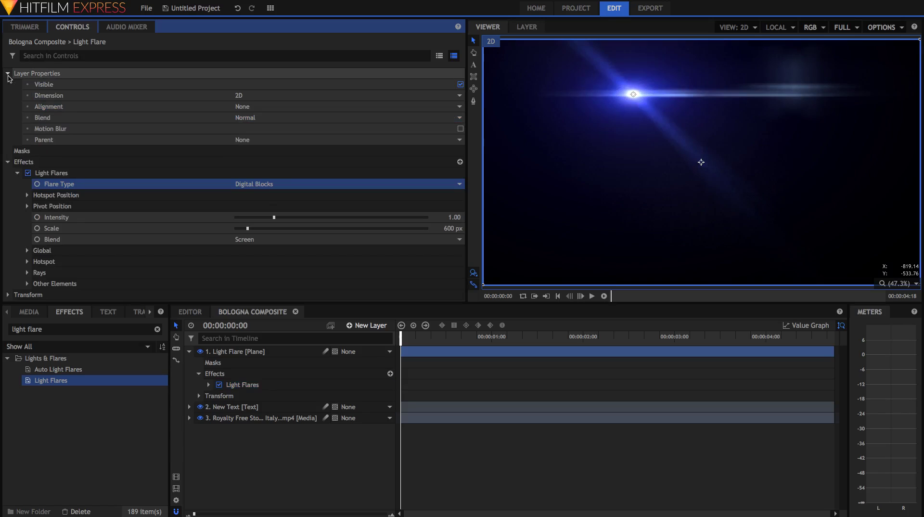
click(283, 119)
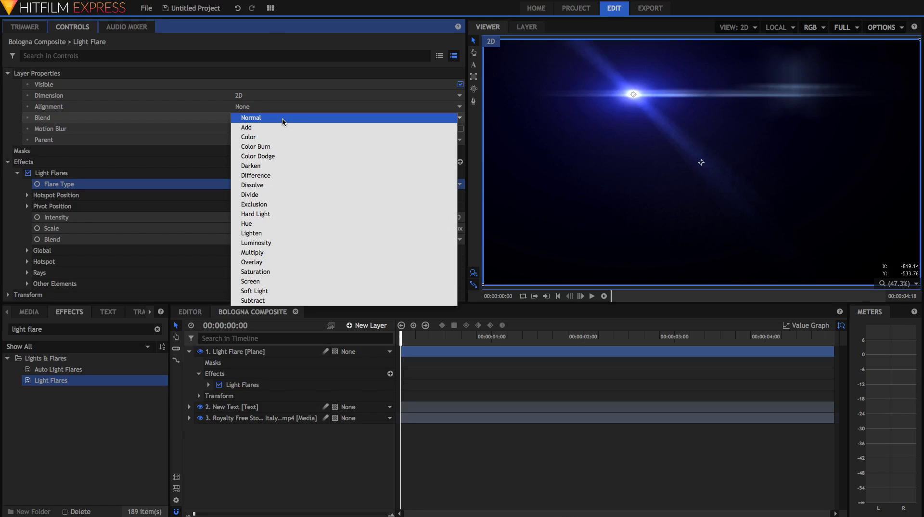
click(276, 281)
click(85, 173)
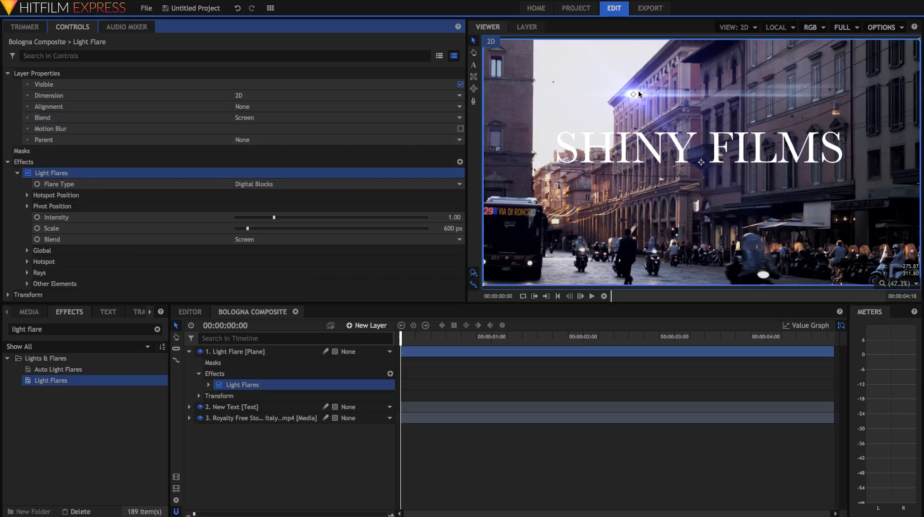
mouse_move(633, 94)
mouse_down()
mouse_move(602, 211)
mouse_move(567, 172)
mouse_move(652, 166)
mouse_move(623, 138)
mouse_up()
Step: Add a Light Flare Intensity keyframe at the start with intensity 0
click(209, 385)
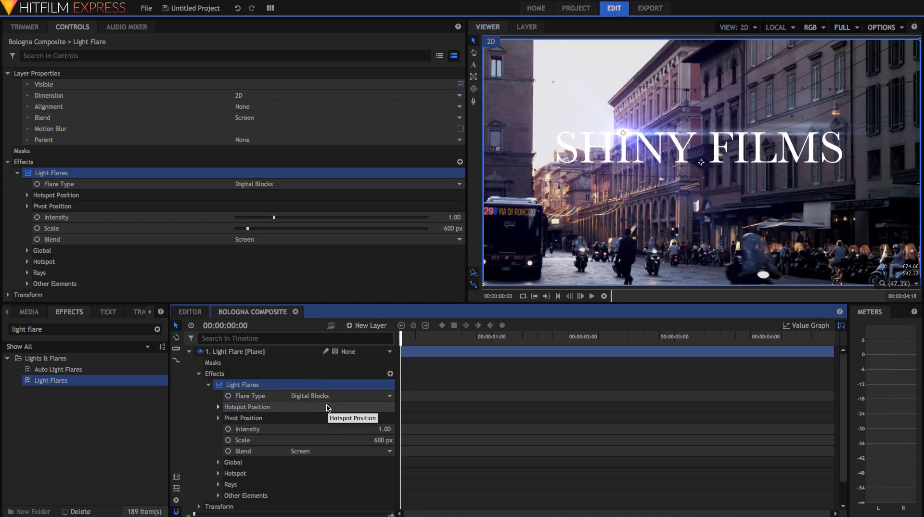
click(228, 429)
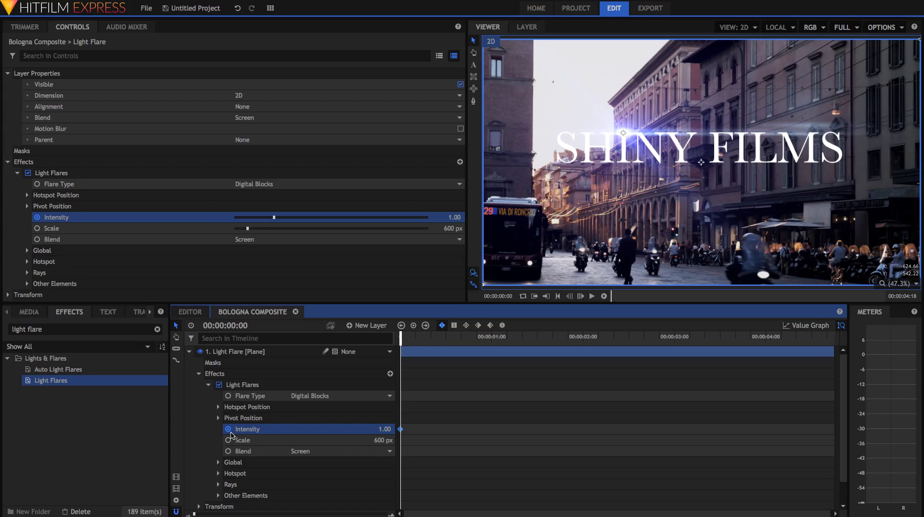
click(389, 429)
text(0)
key(Return)
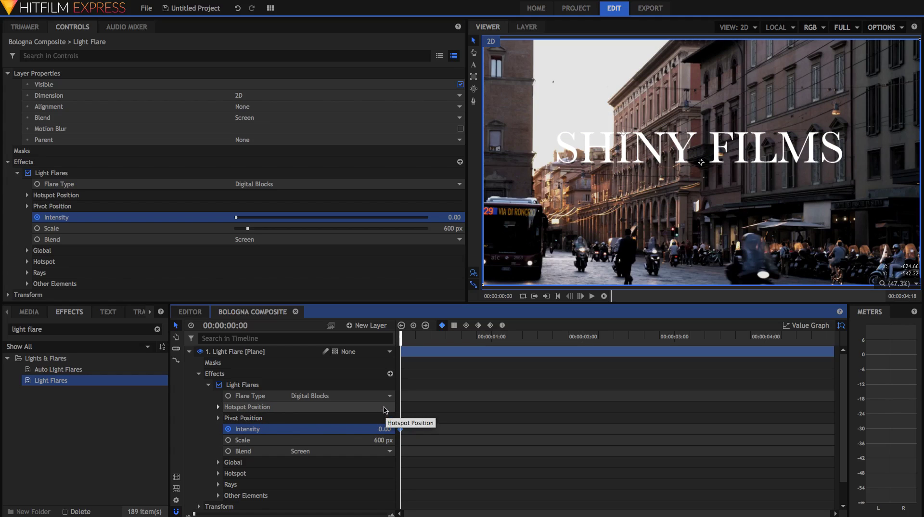
Step: Add a second Intensity keyframe at 00:00:02:18, set it to 5, then lower it to 3 and dim it further
click(652, 336)
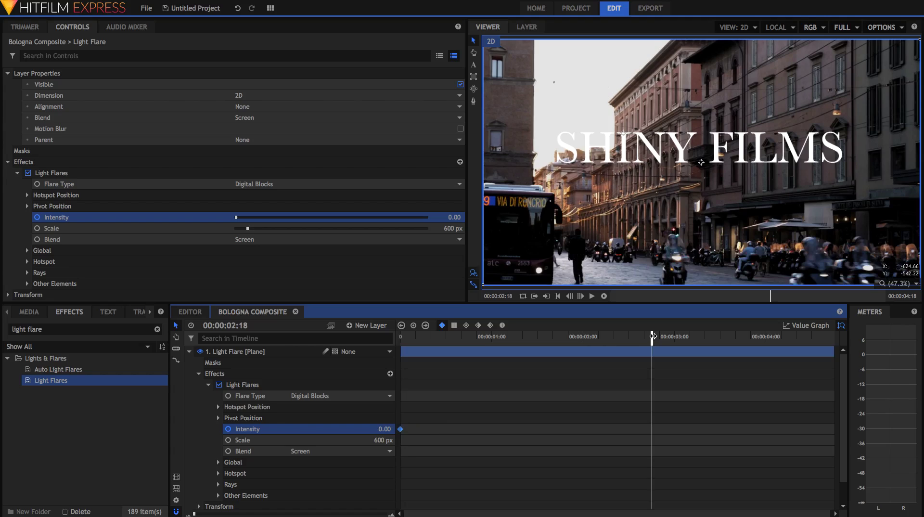
click(381, 429)
text(5)
key(Return)
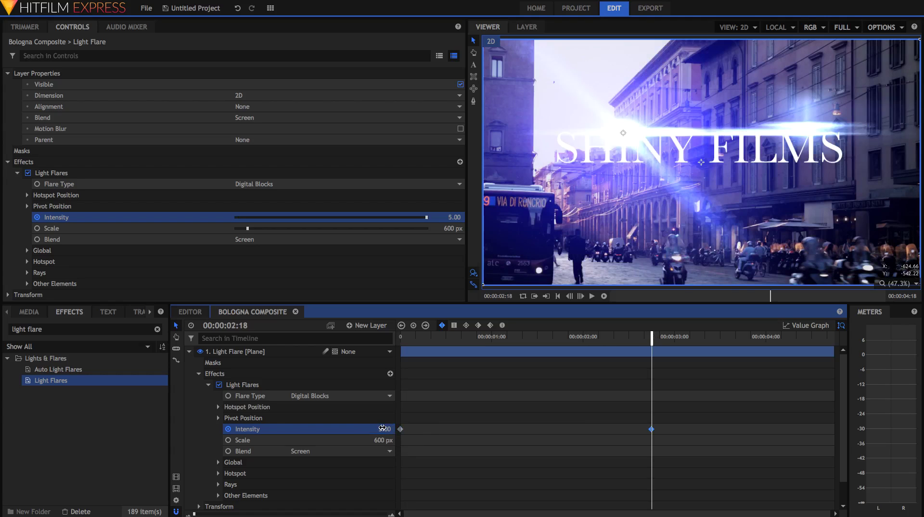
click(387, 430)
text(3)
key(Return)
drag(389, 429, 366, 429)
Step: Play the composite from the first frame to preview the flare animation
key(Home)
key(space)
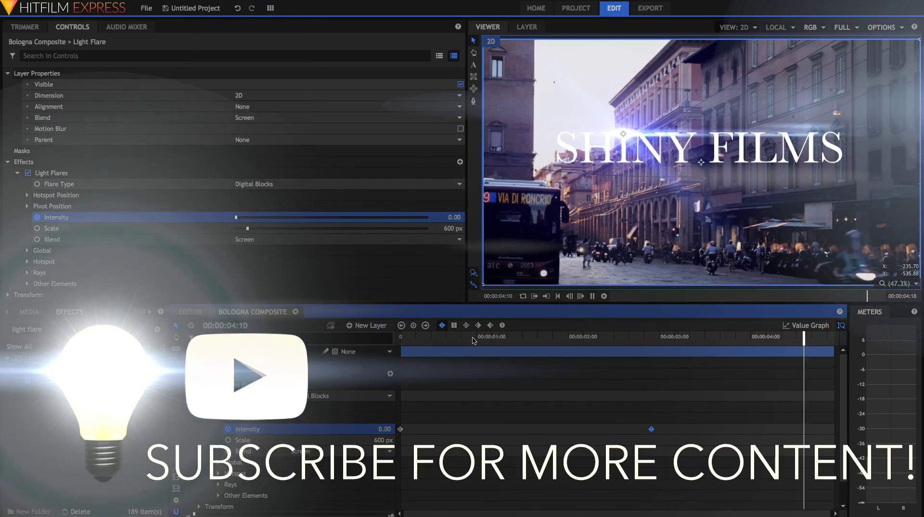
drag(474, 341, 321, 331)
key(space)
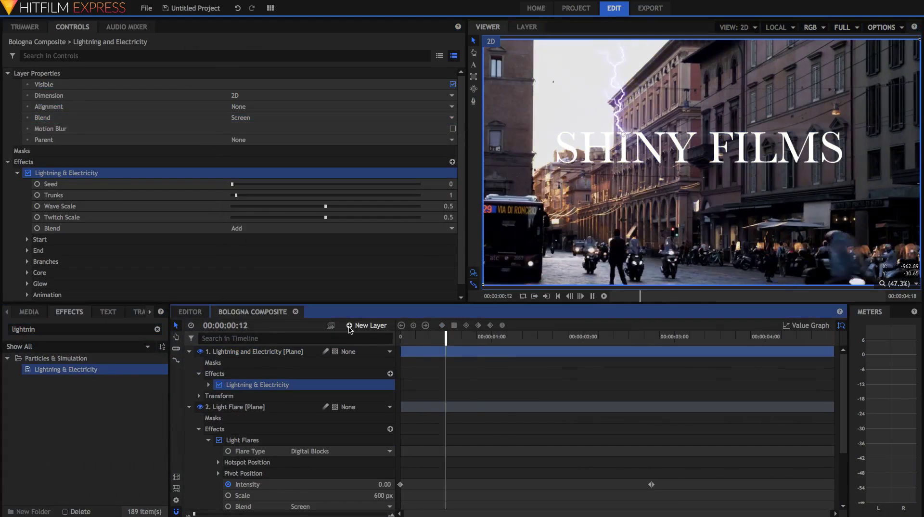
Step: Adjust the lightning's Trunks value, preview the lightning animation, and rewind to the first frame
click(453, 195)
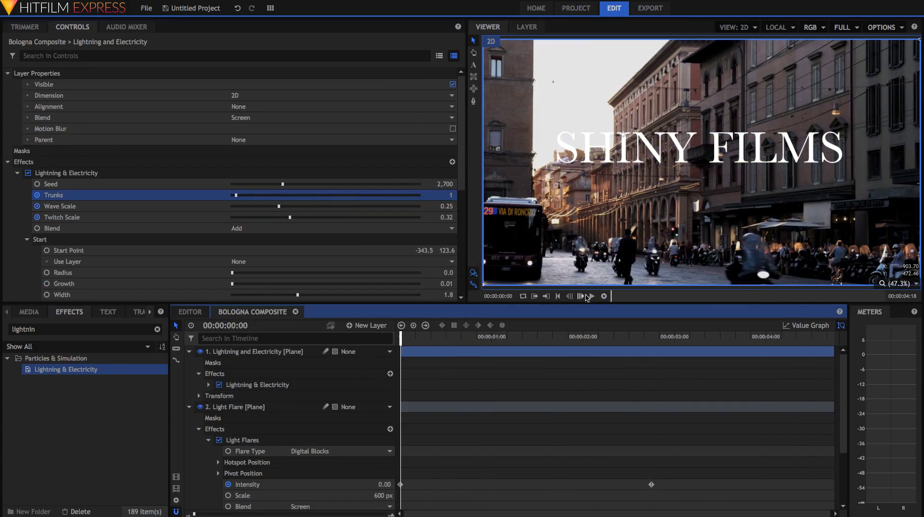
click(592, 296)
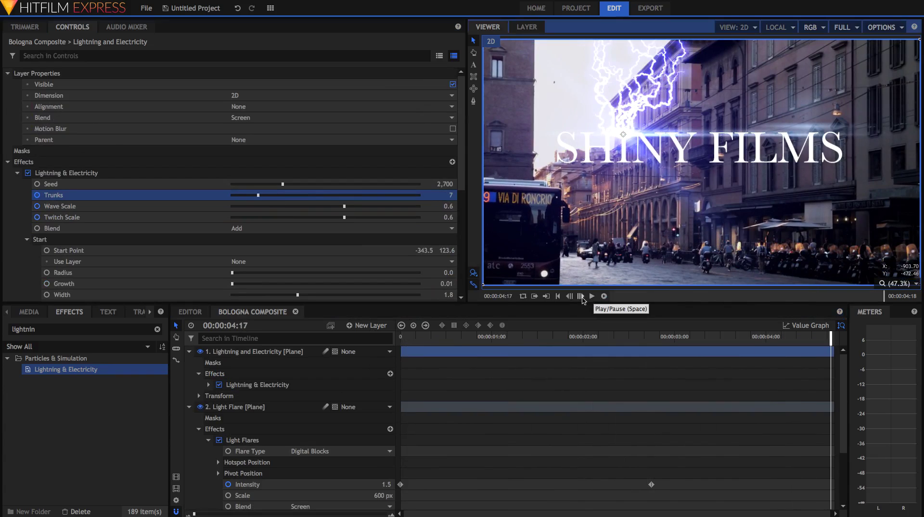
drag(439, 337, 279, 321)
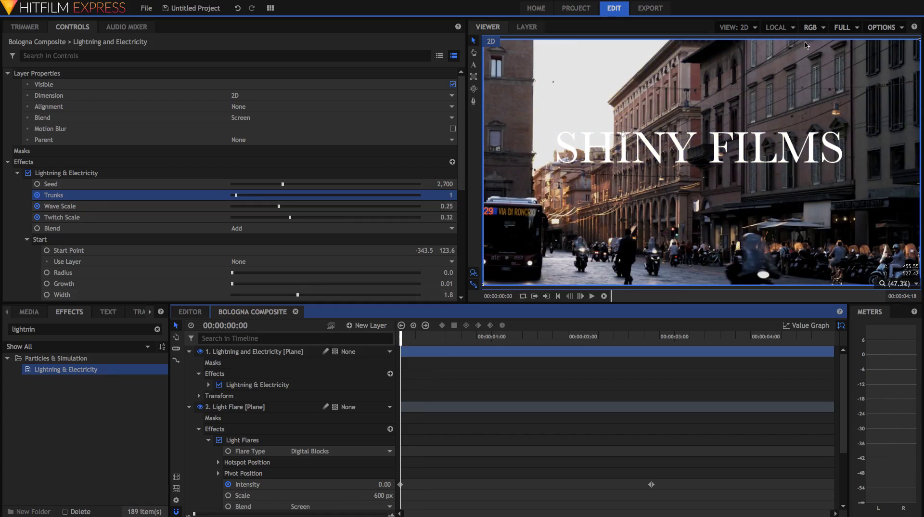
Step: Switch preview quality to Quarter, play the lightning animation through, and rewind it
click(845, 28)
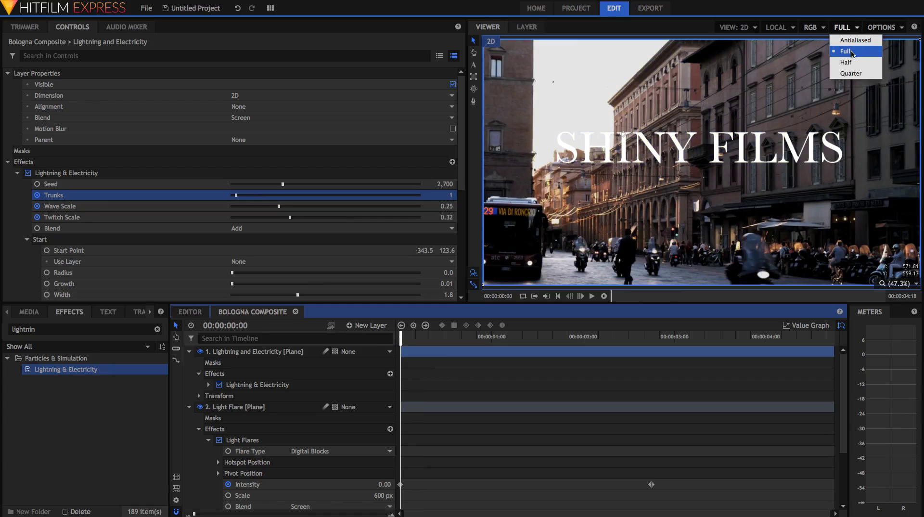
click(852, 73)
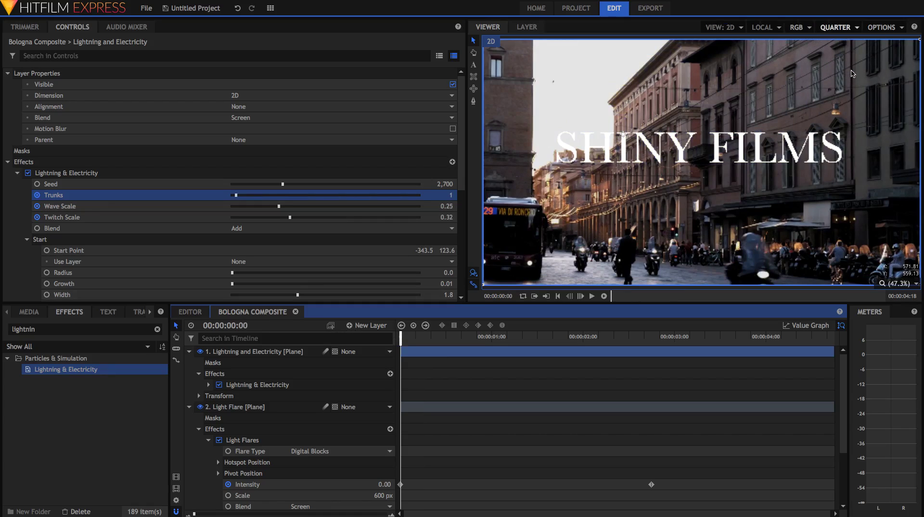
click(593, 297)
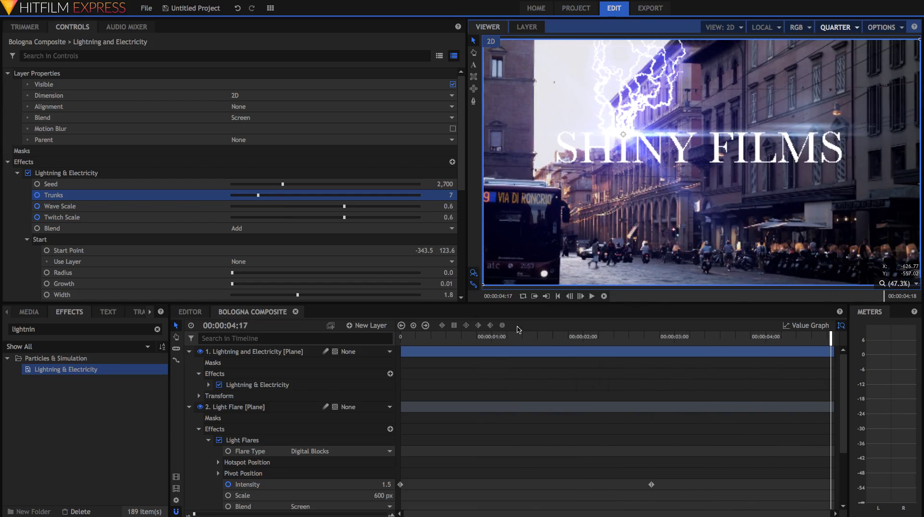
drag(436, 337, 401, 337)
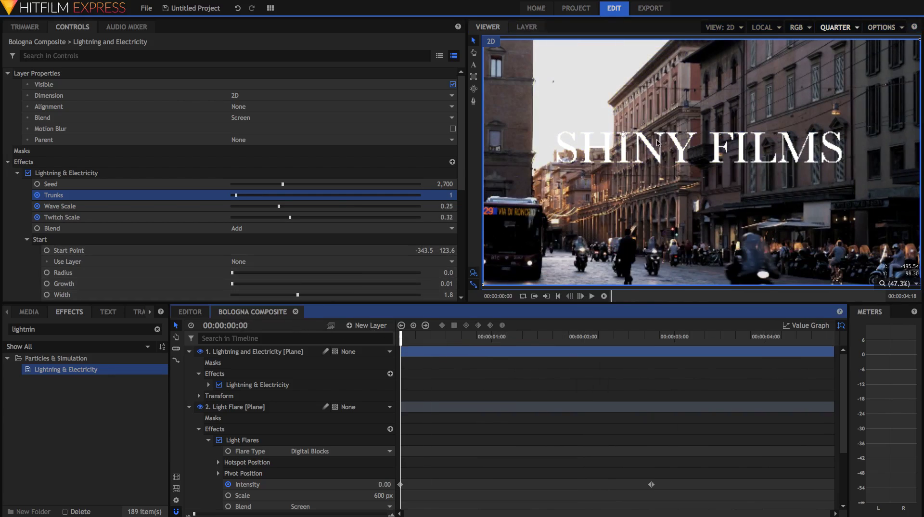
click(840, 28)
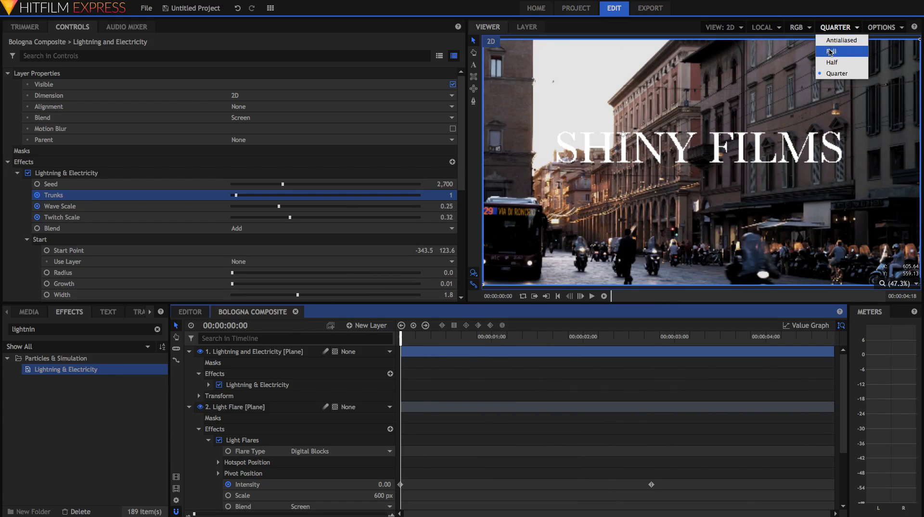
Step: Restore Full preview quality, render a preview of the composite, and replay it from the start
click(831, 52)
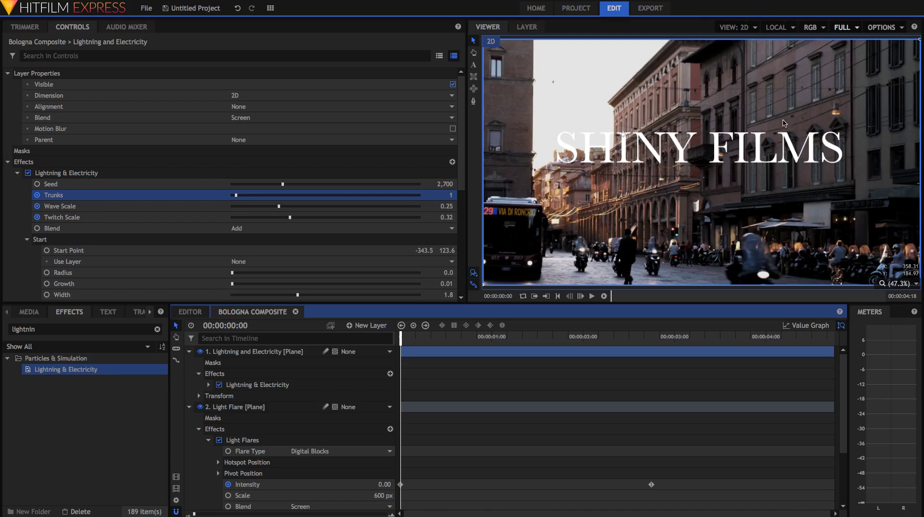
click(605, 297)
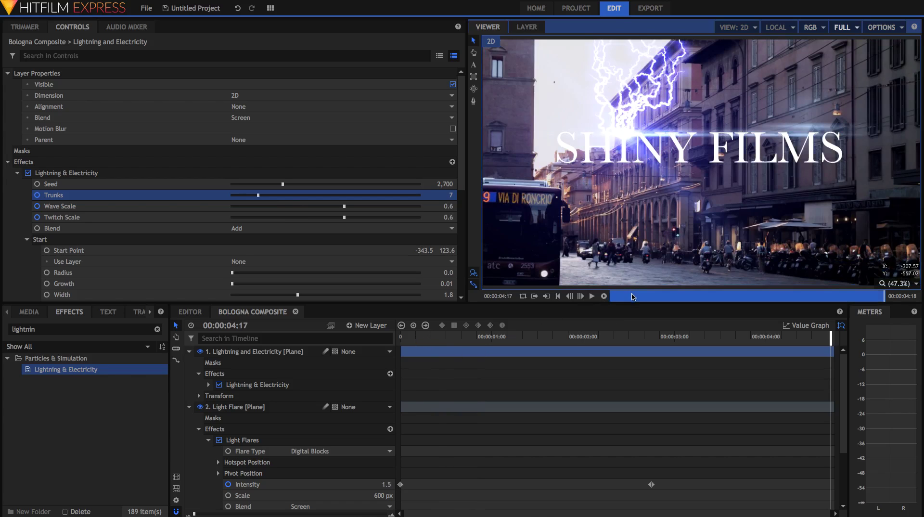
key(space)
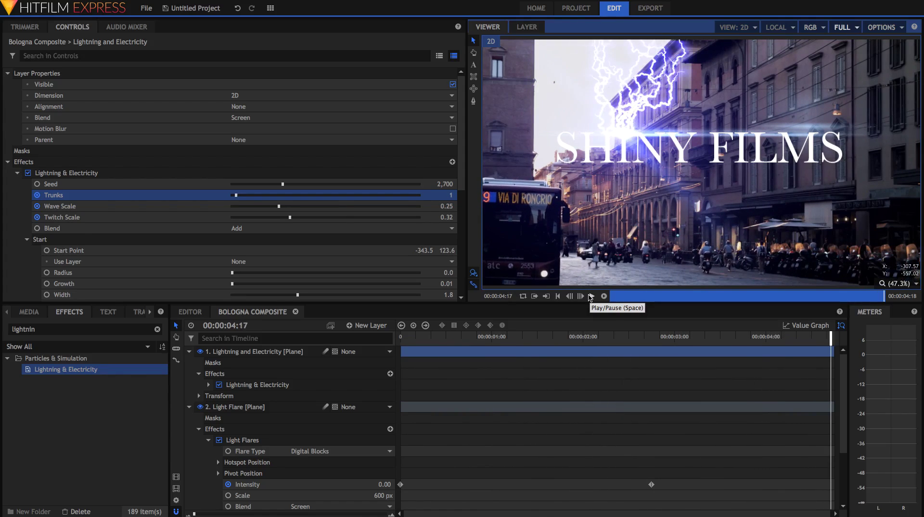
click(592, 297)
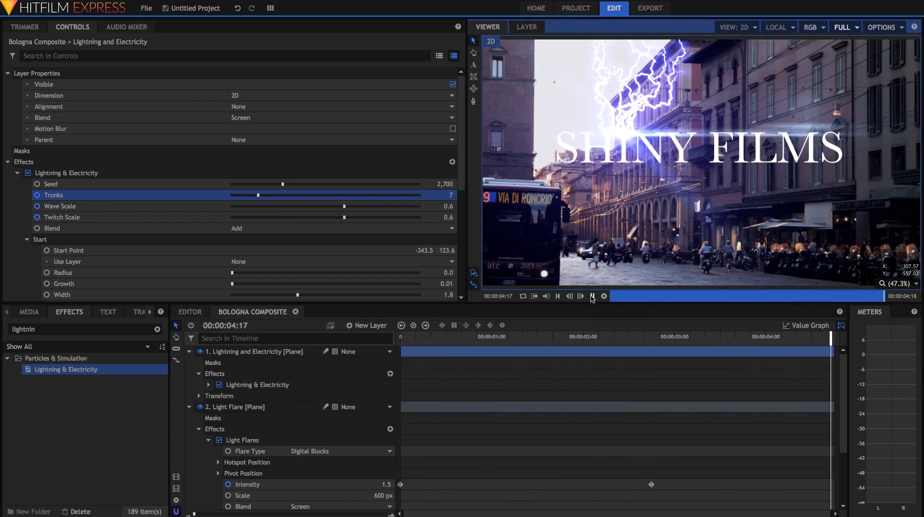
Step: Loop-play the composite, then add the Bologna Composite to the export queue
click(524, 296)
click(587, 297)
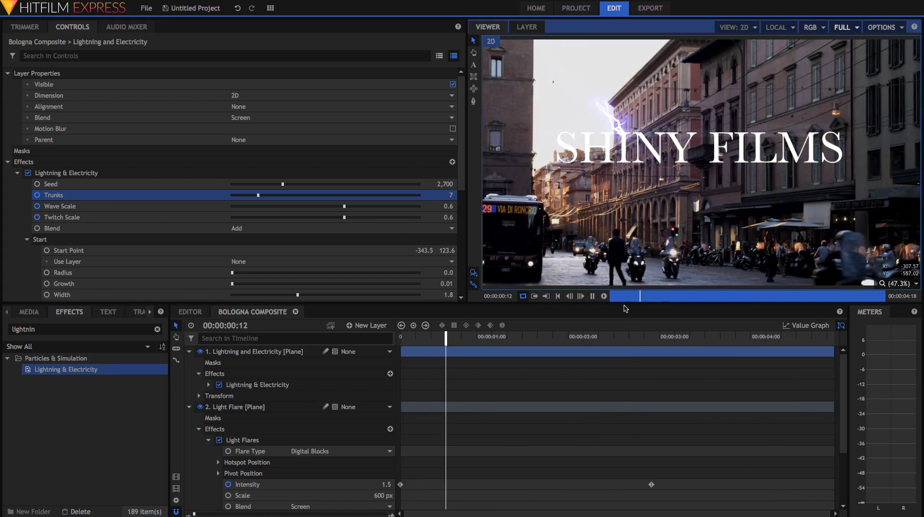
click(195, 313)
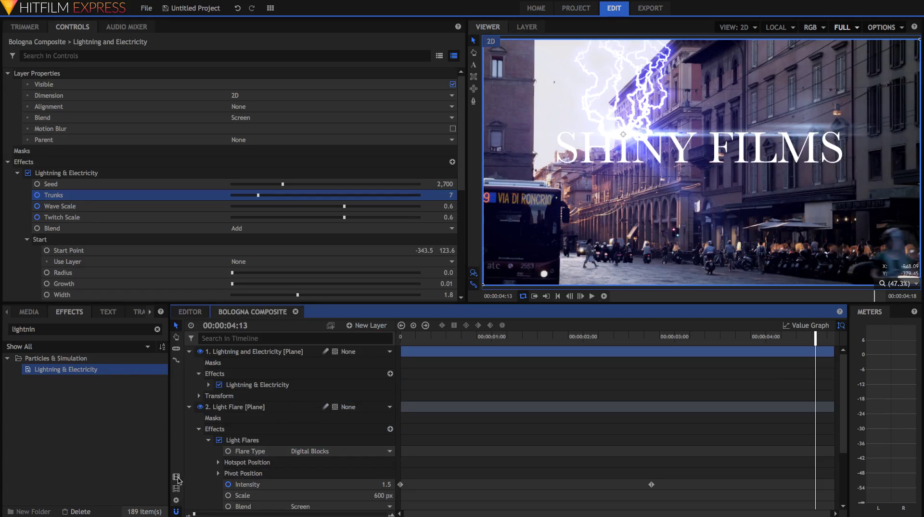
click(176, 477)
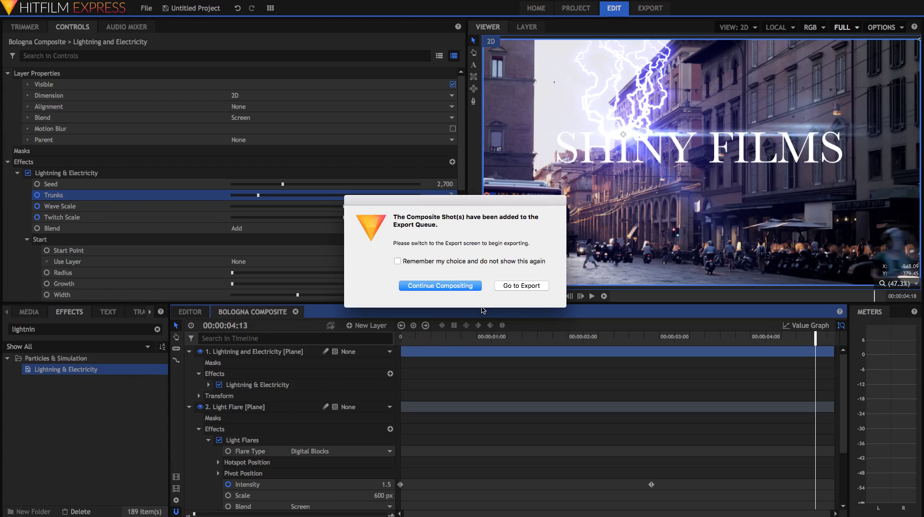
Step: Delete the old timelapse task from the export queue and select the Bologna Composite task
click(518, 285)
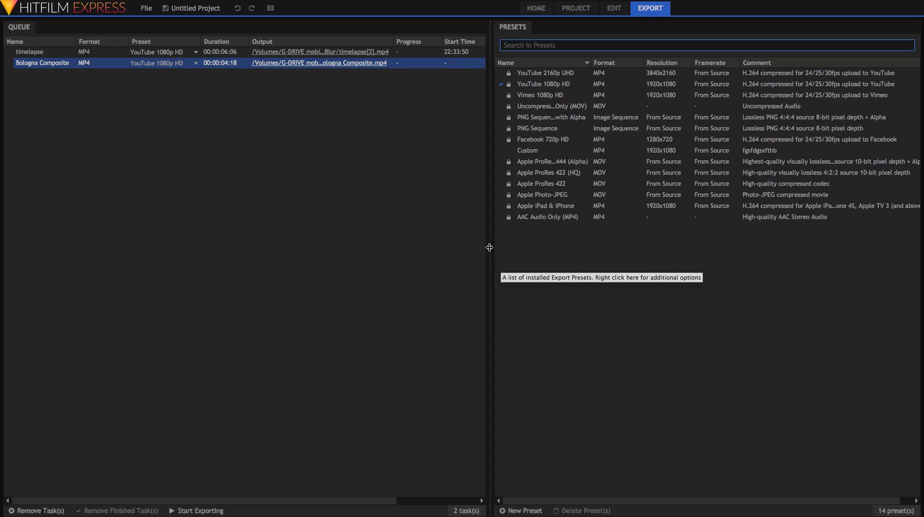
click(452, 52)
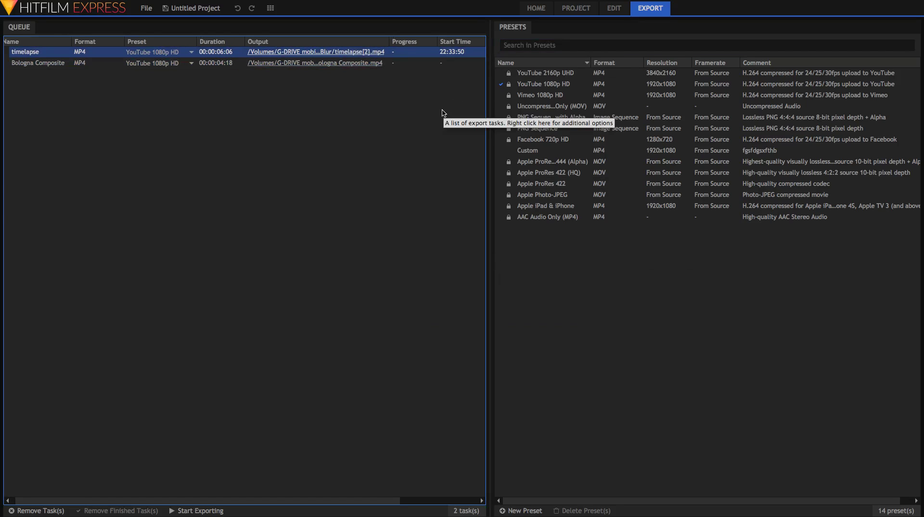
key(Delete)
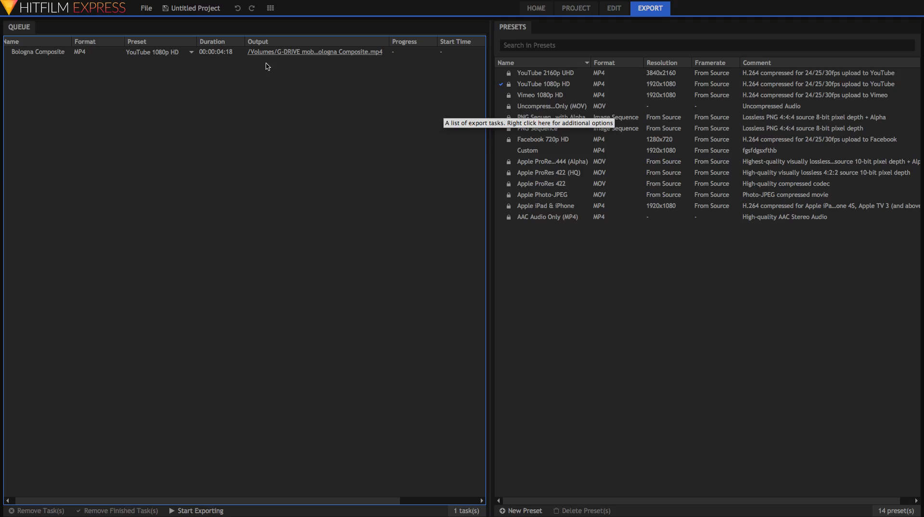
click(61, 53)
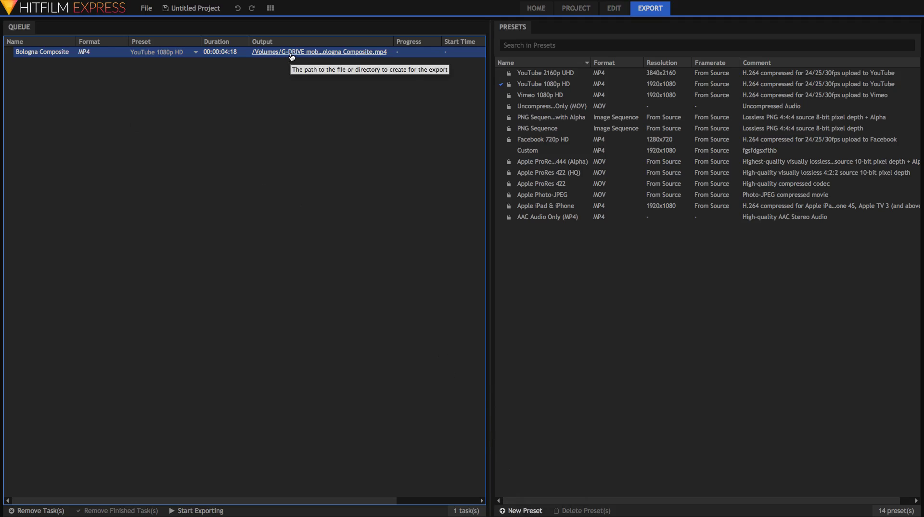
Step: Give the Bologna Composite task the YouTube 1080p HD preset and start exporting
click(159, 51)
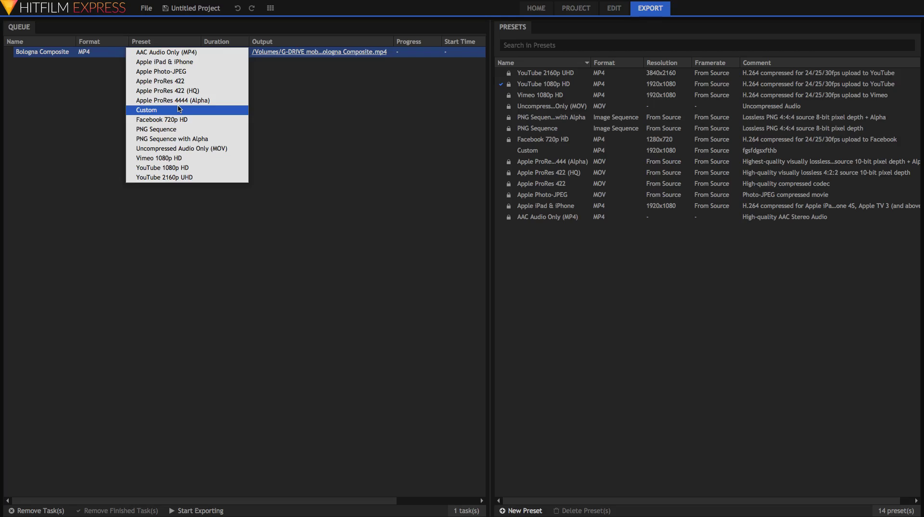
click(188, 168)
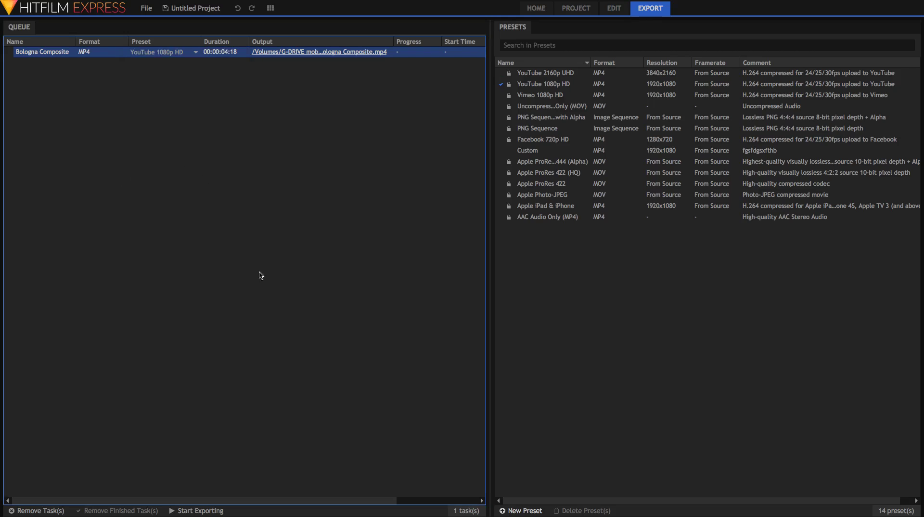
click(206, 510)
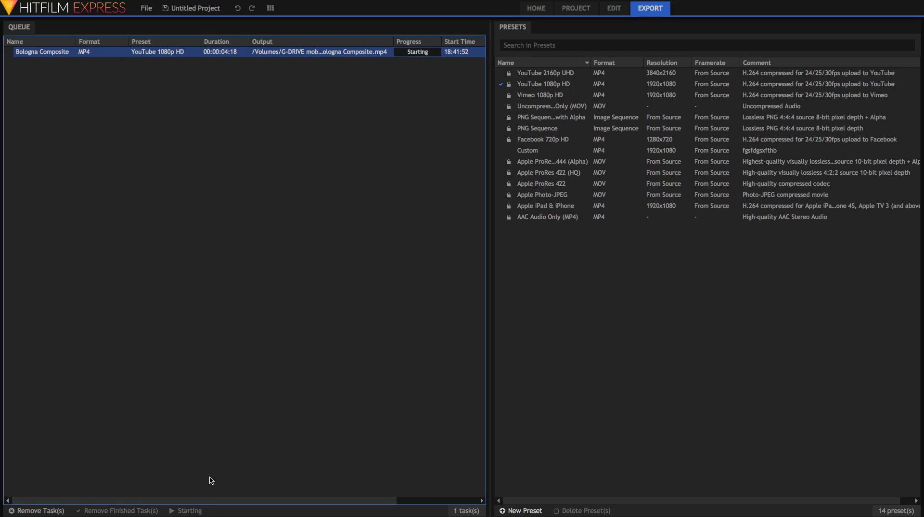